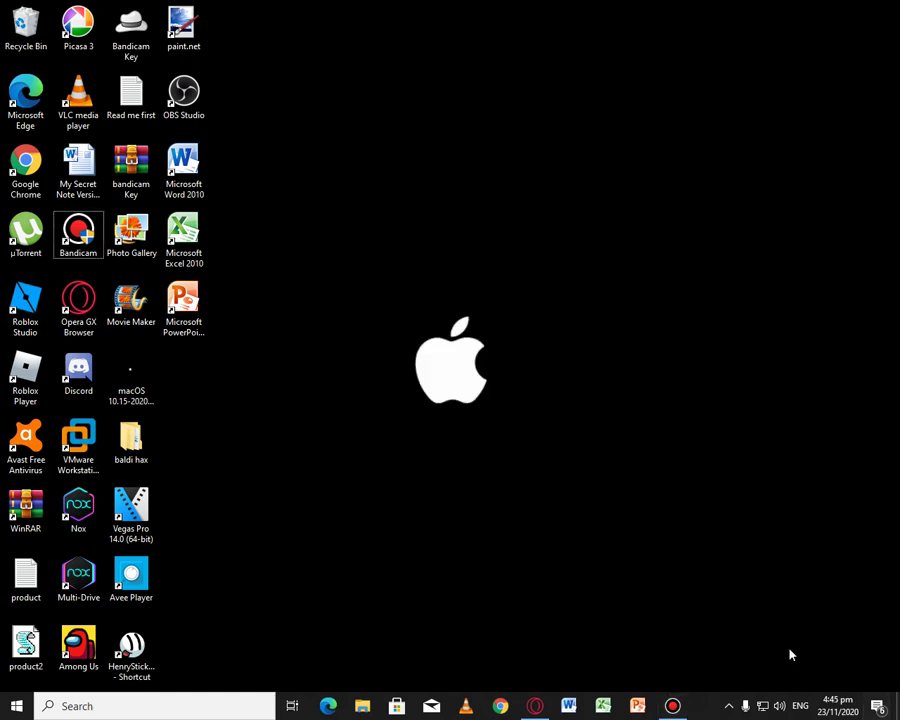
Launch Microsoft Word 2010 from the desktop shortcut to get a blank Document1
{"action": "left_click", "coordinate": [568, 706]}
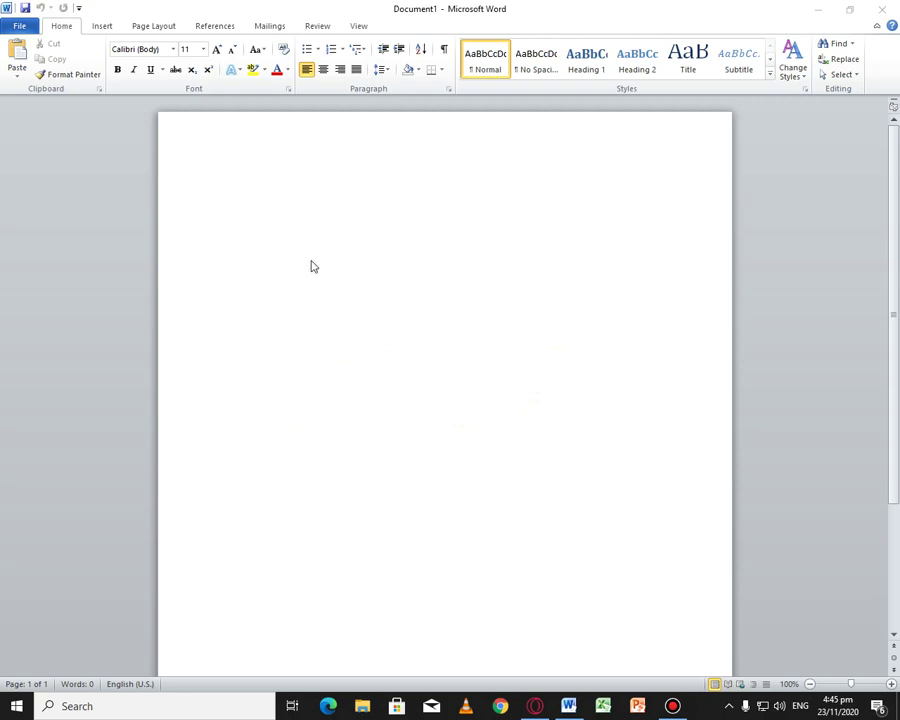
{"action": "key", "text": "super"}
{"action": "right_click", "coordinate": [152, 600]}
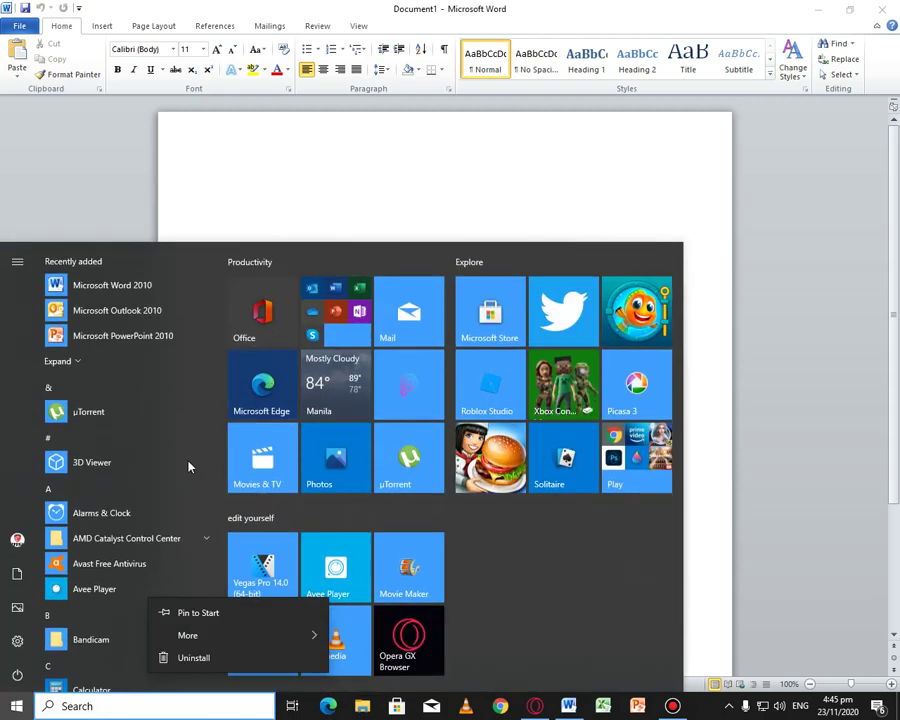
{"action": "left_click", "coordinate": [506, 556]}
{"action": "scroll", "coordinate": [188, 478], "scroll_direction": "down", "scroll_amount": 1}
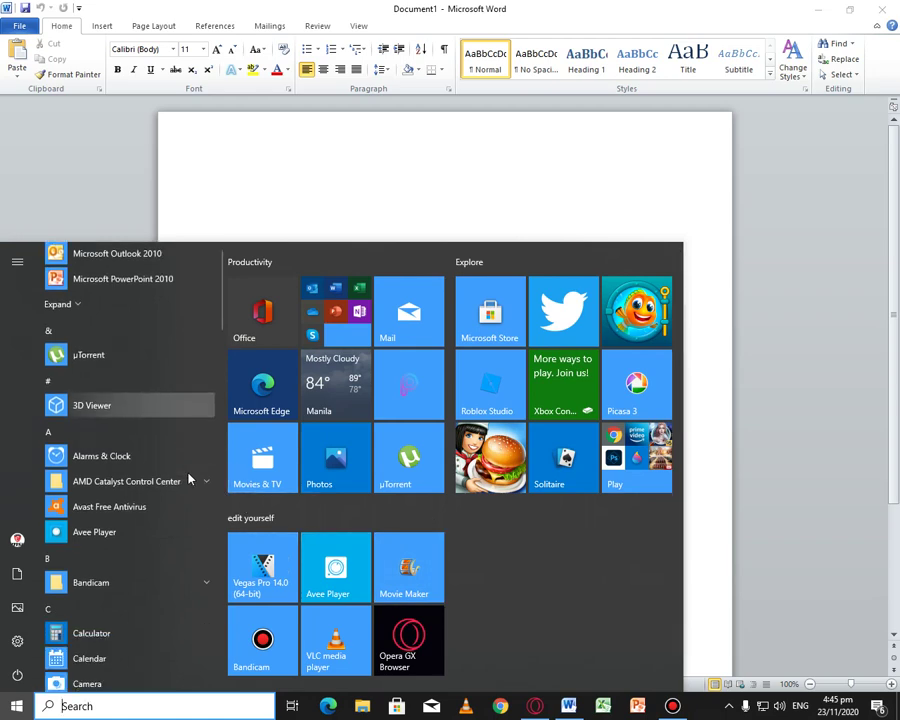
{"action": "scroll", "coordinate": [188, 478], "scroll_direction": "down", "scroll_amount": 10}
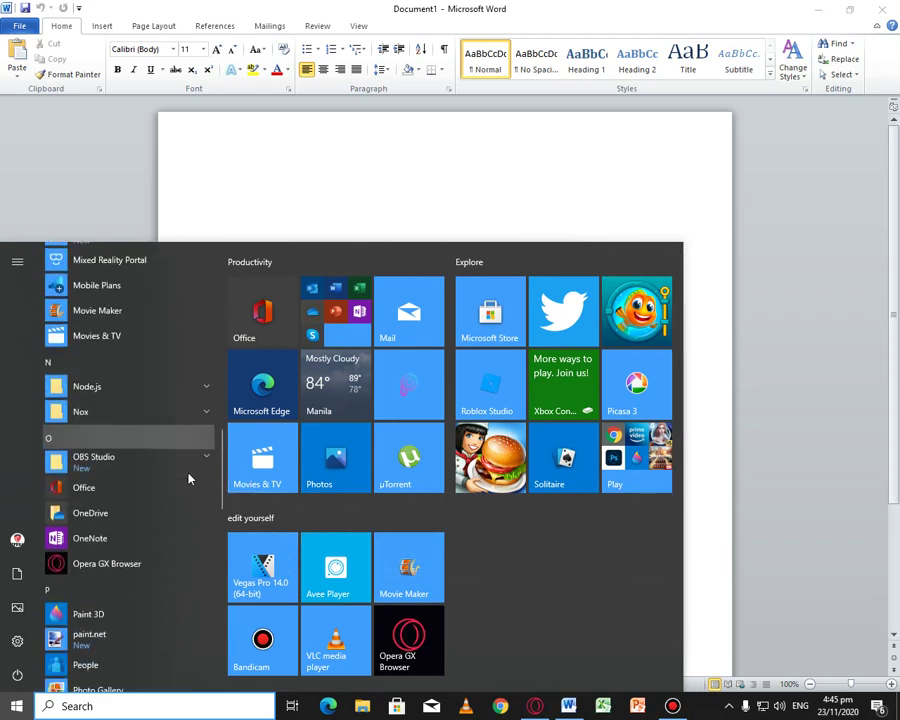
{"action": "scroll", "coordinate": [177, 541], "scroll_direction": "down", "scroll_amount": 2}
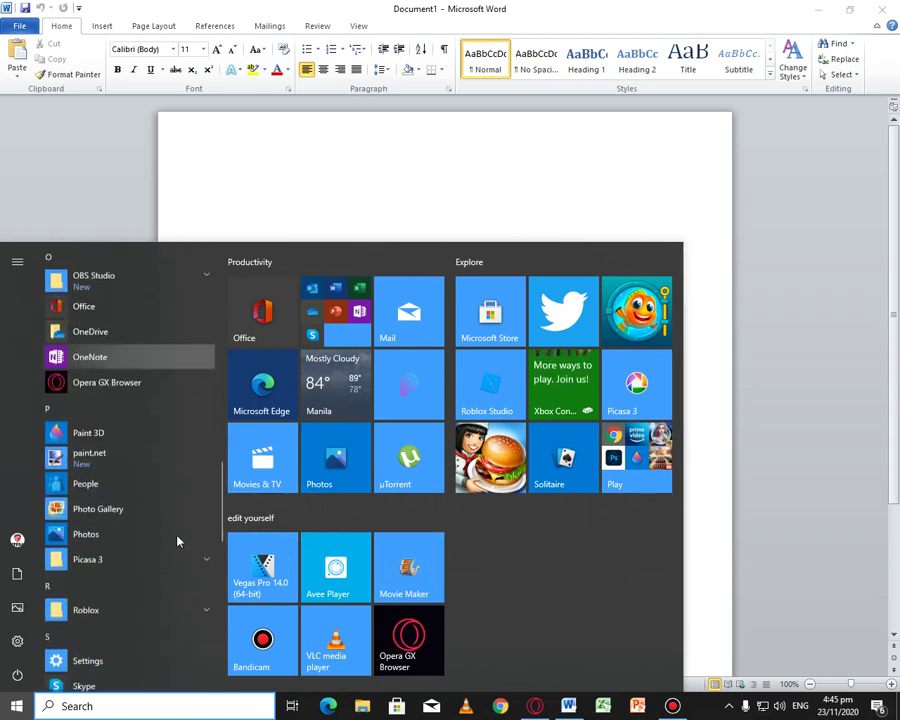
{"action": "scroll", "coordinate": [177, 541], "scroll_direction": "down", "scroll_amount": 8}
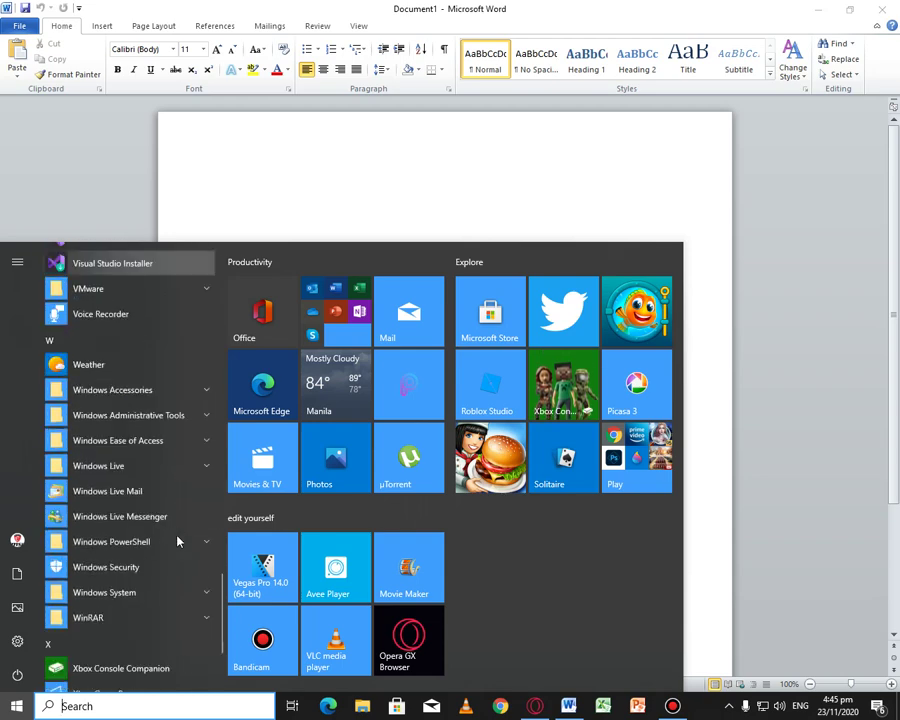
{"action": "scroll", "coordinate": [177, 541], "scroll_direction": "down", "scroll_amount": 2}
{"action": "scroll", "coordinate": [177, 541], "scroll_direction": "up", "scroll_amount": 9}
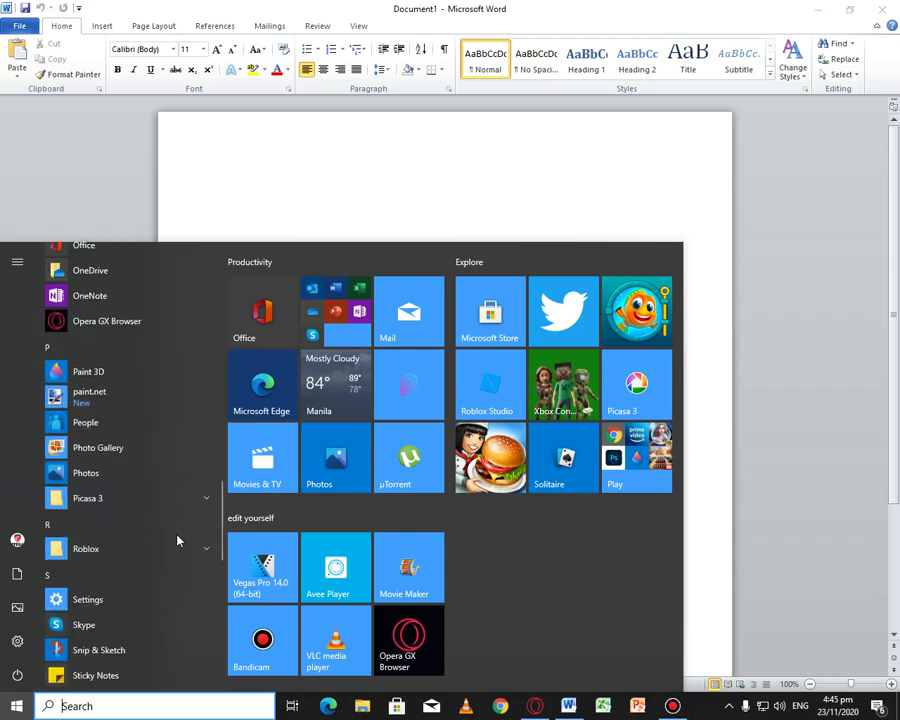
{"action": "scroll", "coordinate": [177, 541], "scroll_direction": "up", "scroll_amount": 5}
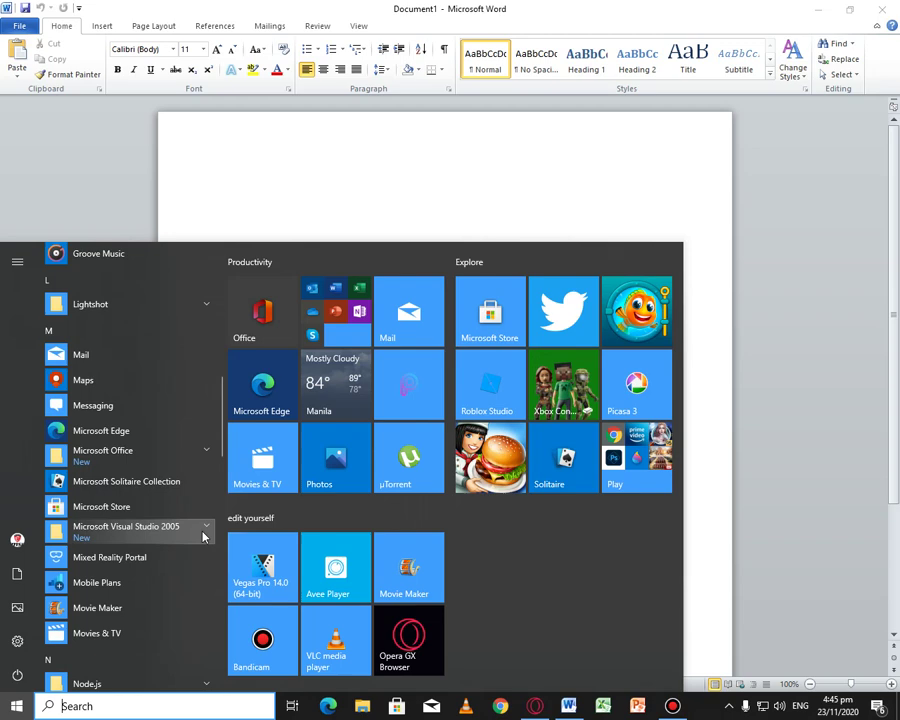
{"action": "left_click", "coordinate": [177, 453]}
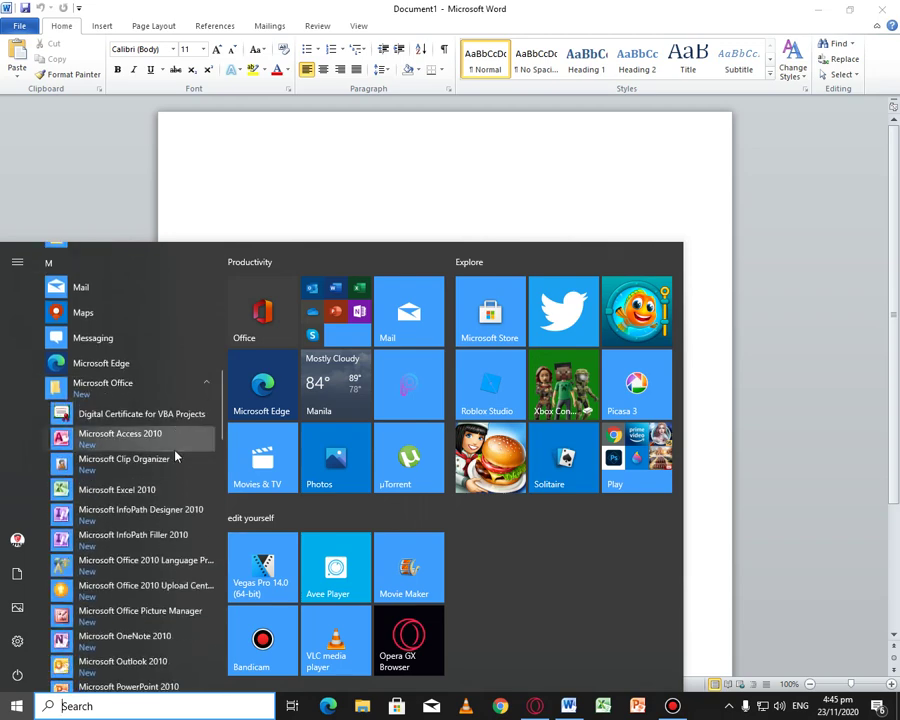
{"action": "scroll", "coordinate": [177, 456], "scroll_direction": "down", "scroll_amount": 3}
{"action": "scroll", "coordinate": [177, 456], "scroll_direction": "up", "scroll_amount": 2}
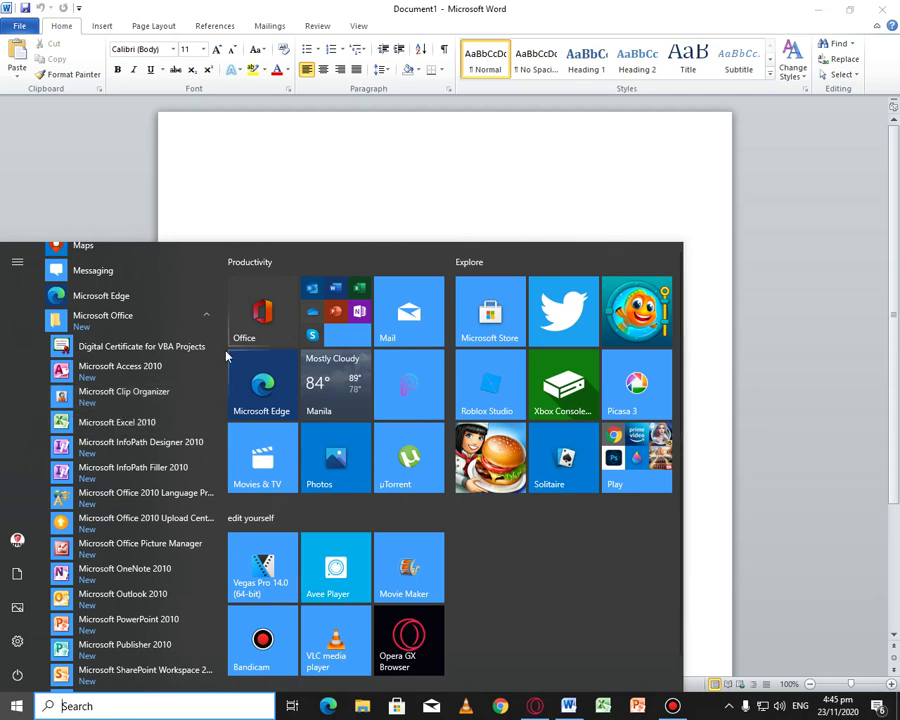
{"action": "scroll", "coordinate": [188, 414], "scroll_direction": "down", "scroll_amount": 1}
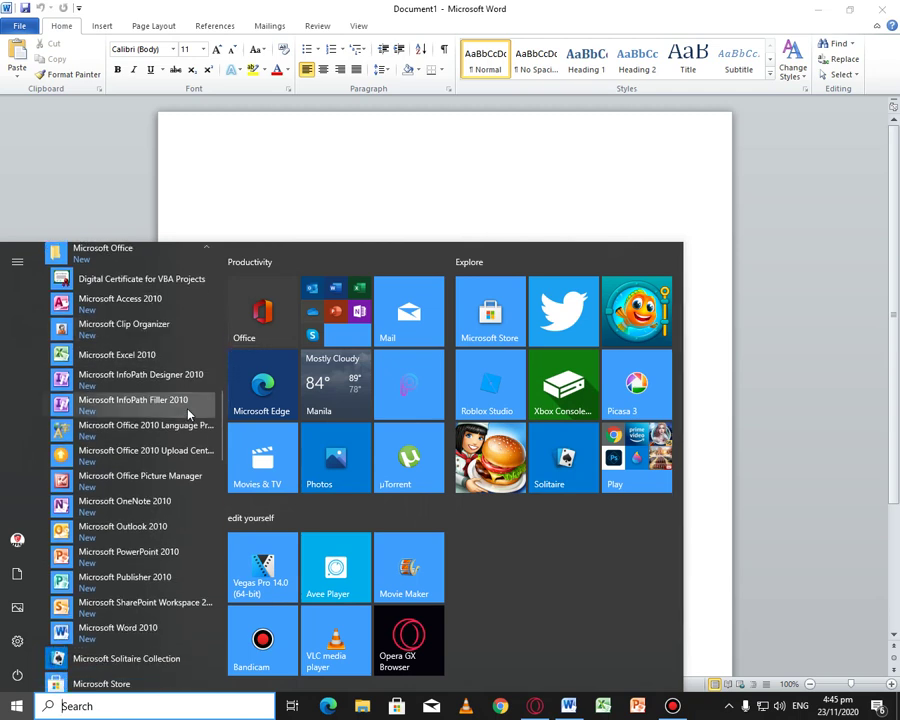
{"action": "scroll", "coordinate": [188, 414], "scroll_direction": "up", "scroll_amount": 2}
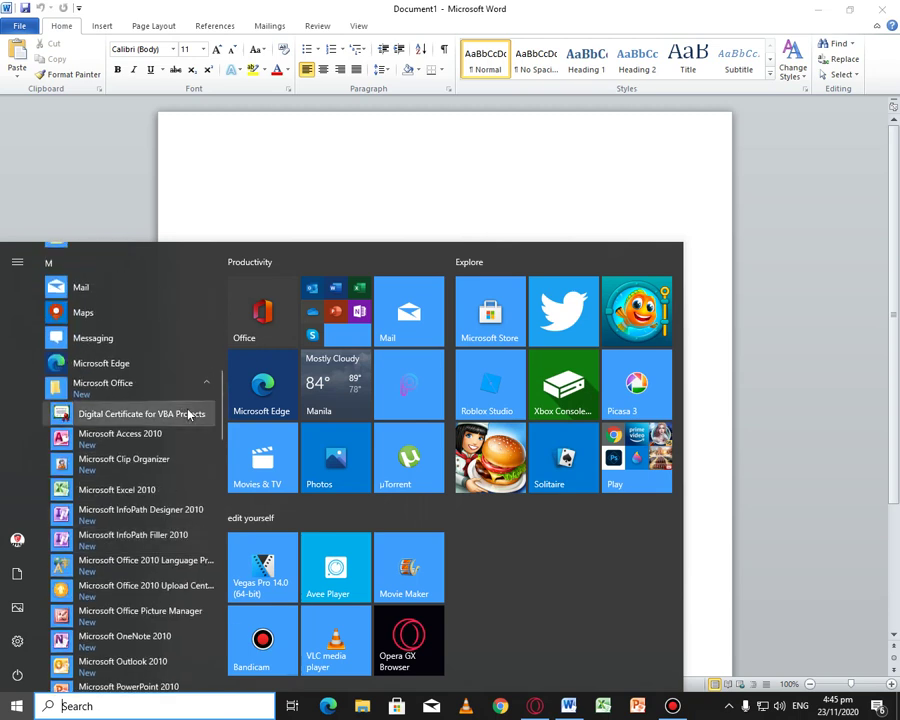
{"action": "scroll", "coordinate": [188, 414], "scroll_direction": "down", "scroll_amount": 1}
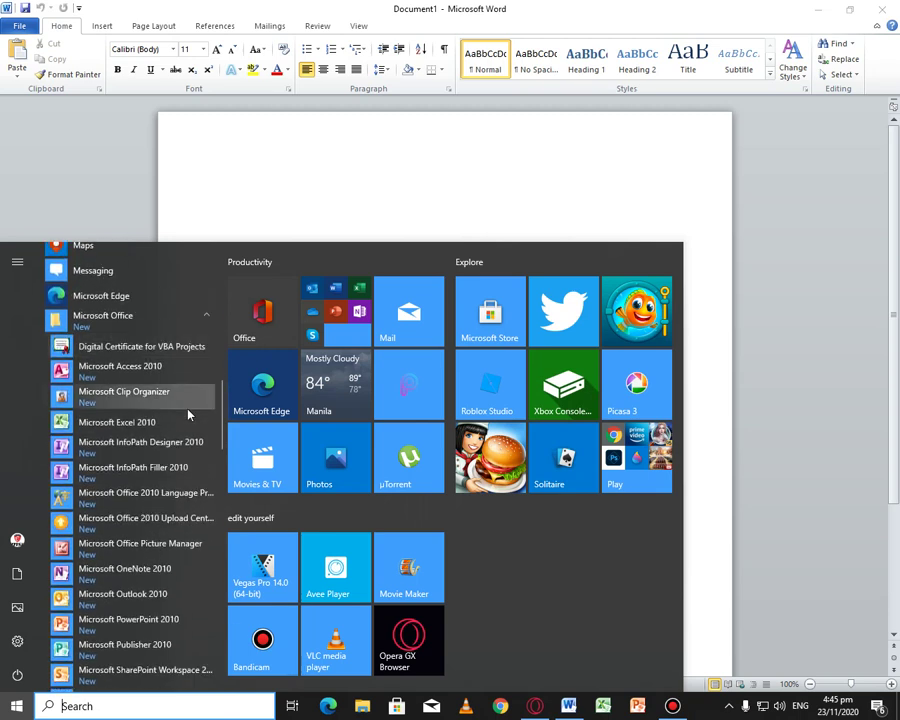
{"action": "scroll", "coordinate": [188, 414], "scroll_direction": "down", "scroll_amount": 2}
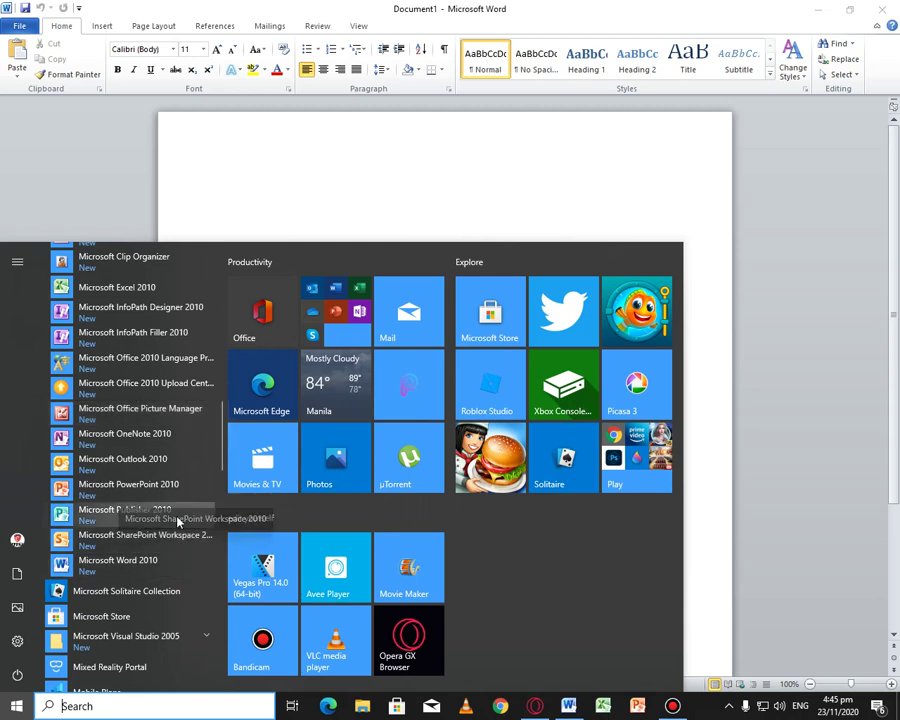
{"action": "scroll", "coordinate": [214, 494], "scroll_direction": "up", "scroll_amount": 2}
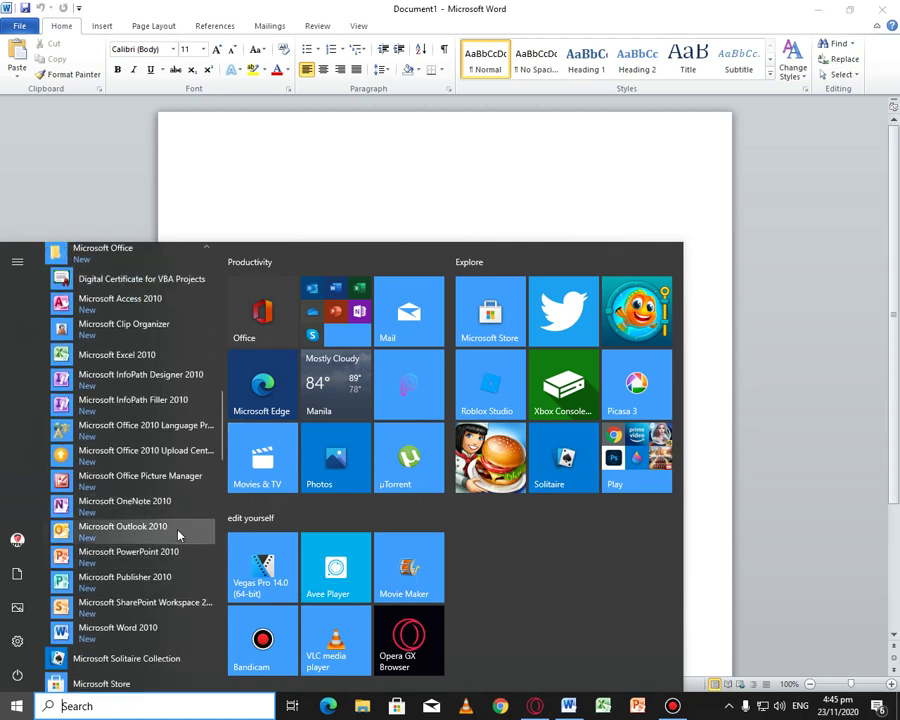
{"action": "scroll", "coordinate": [177, 534], "scroll_direction": "up", "scroll_amount": 2}
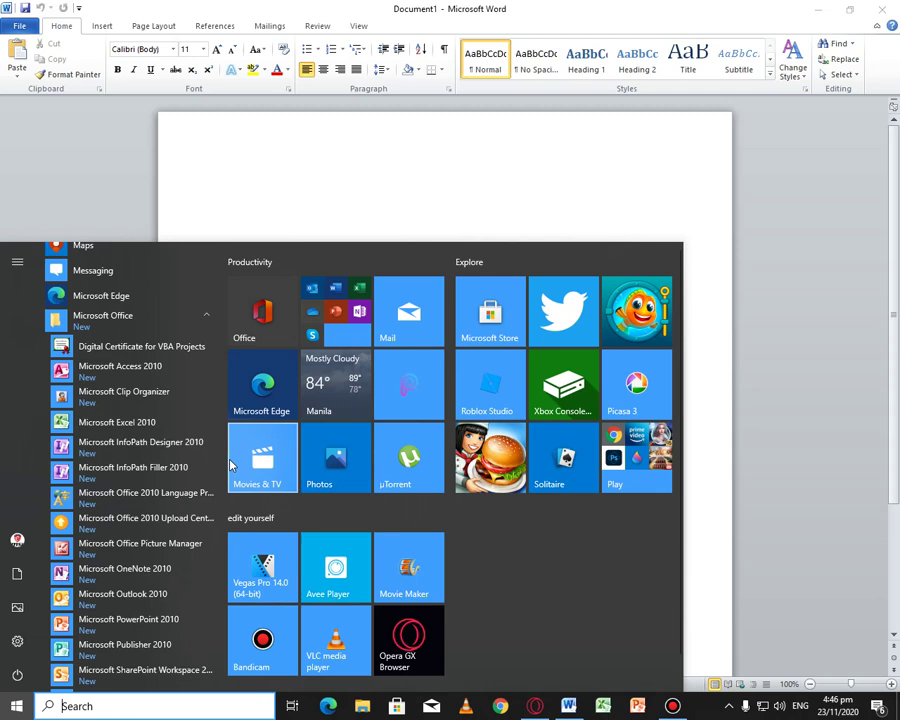
{"action": "scroll", "coordinate": [210, 440], "scroll_direction": "up", "scroll_amount": 2}
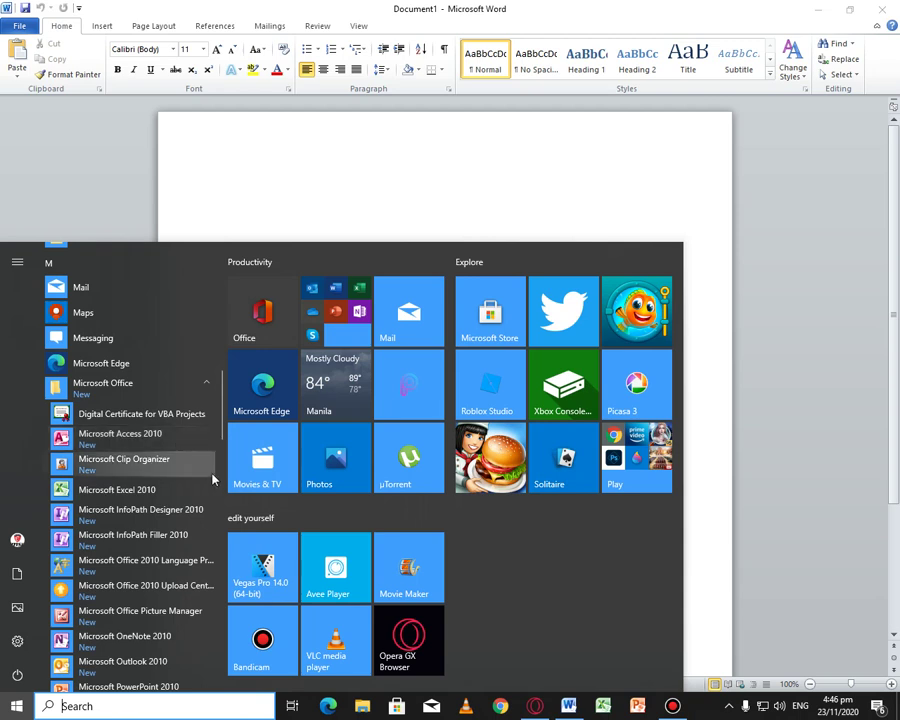
Dismiss the Start menu and type 'Word 2010 :)' on the document's first line
{"action": "left_click", "coordinate": [822, 550]}
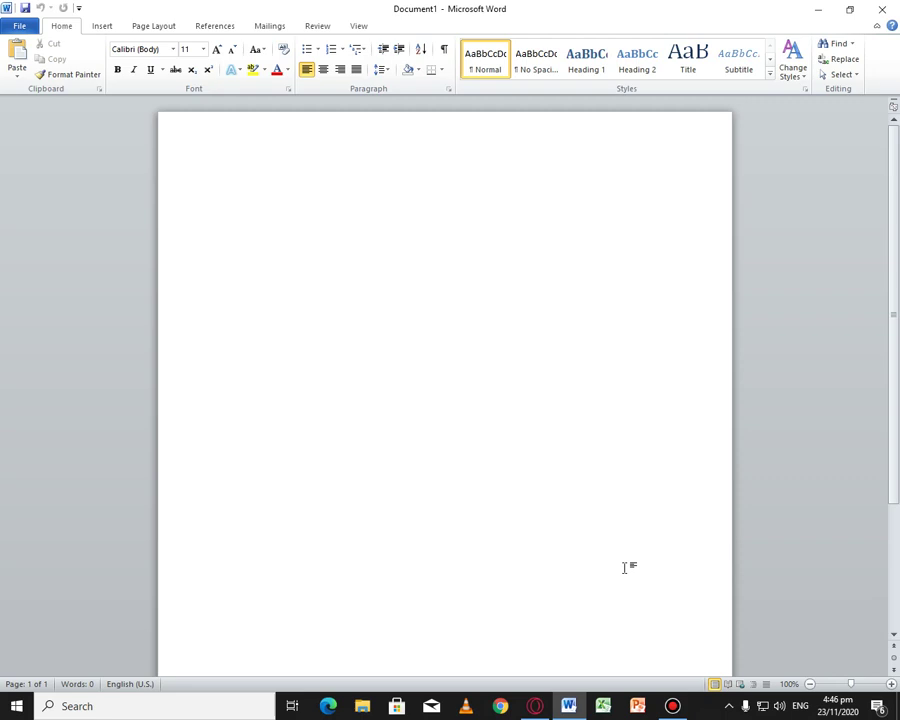
{"action": "type", "text": "Word 2010"}
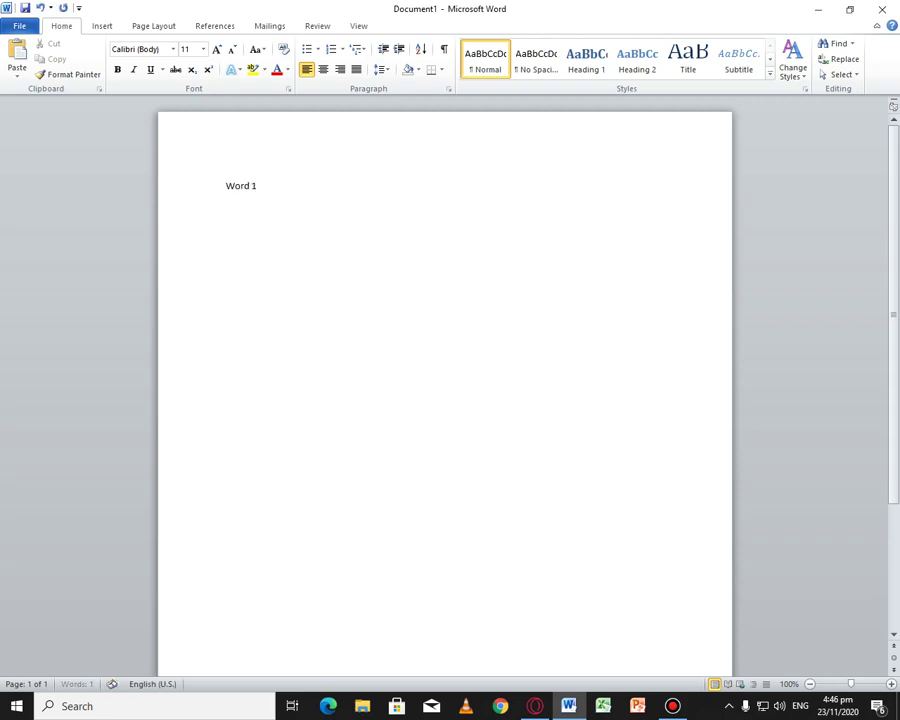
{"action": "type", "text": " :)"}
{"action": "key", "text": "super+period"}
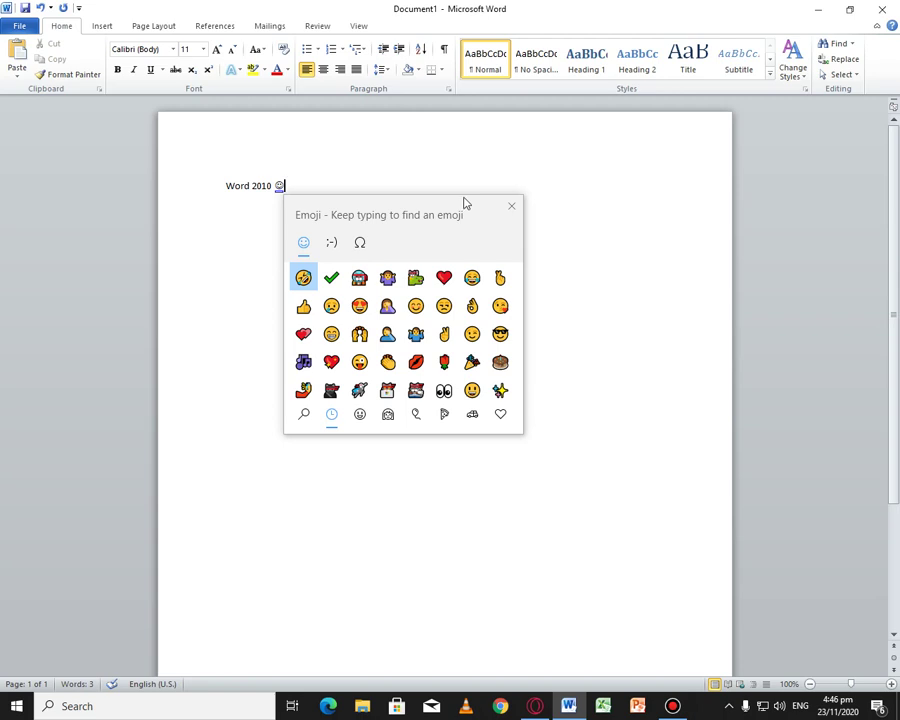
{"action": "scroll", "coordinate": [390, 350], "scroll_direction": "down", "scroll_amount": 2}
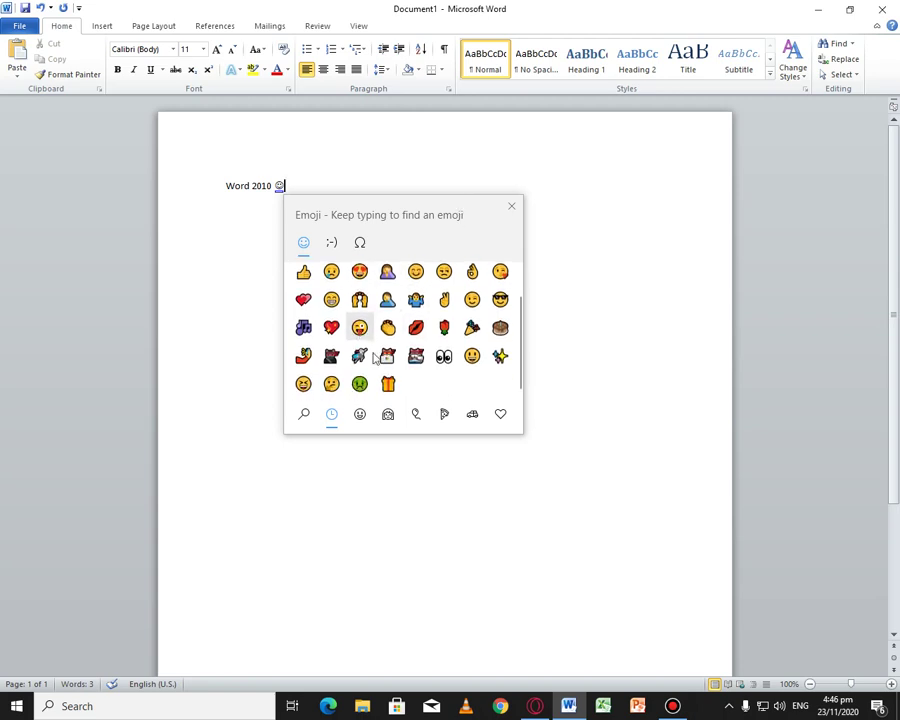
{"action": "scroll", "coordinate": [374, 356], "scroll_direction": "up", "scroll_amount": 2}
{"action": "scroll", "coordinate": [380, 365], "scroll_direction": "down", "scroll_amount": 2}
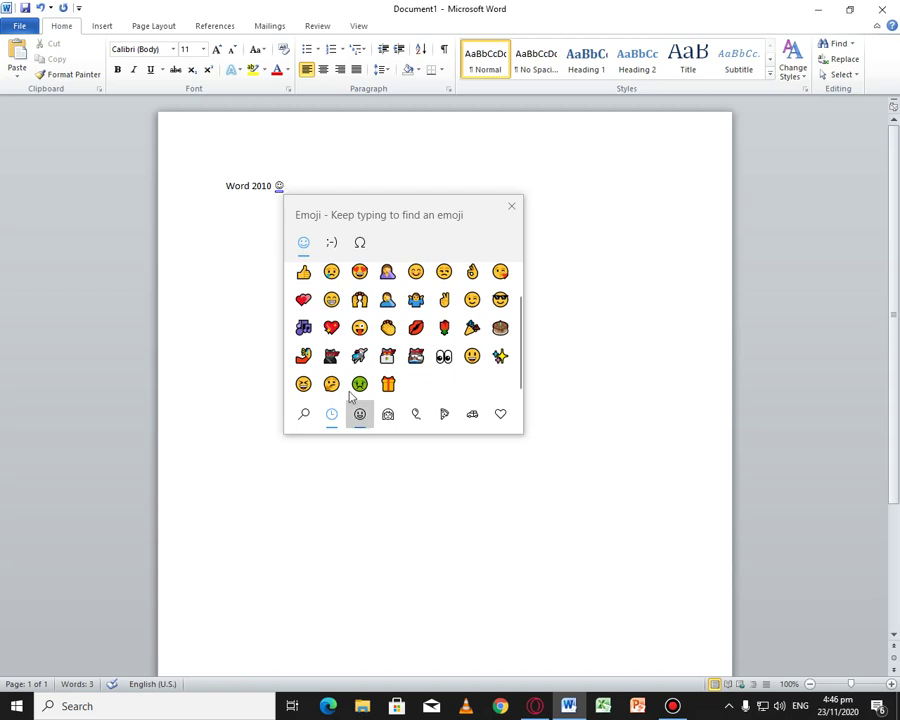
{"action": "left_click", "coordinate": [357, 411]}
{"action": "scroll", "coordinate": [395, 330], "scroll_direction": "down", "scroll_amount": 5}
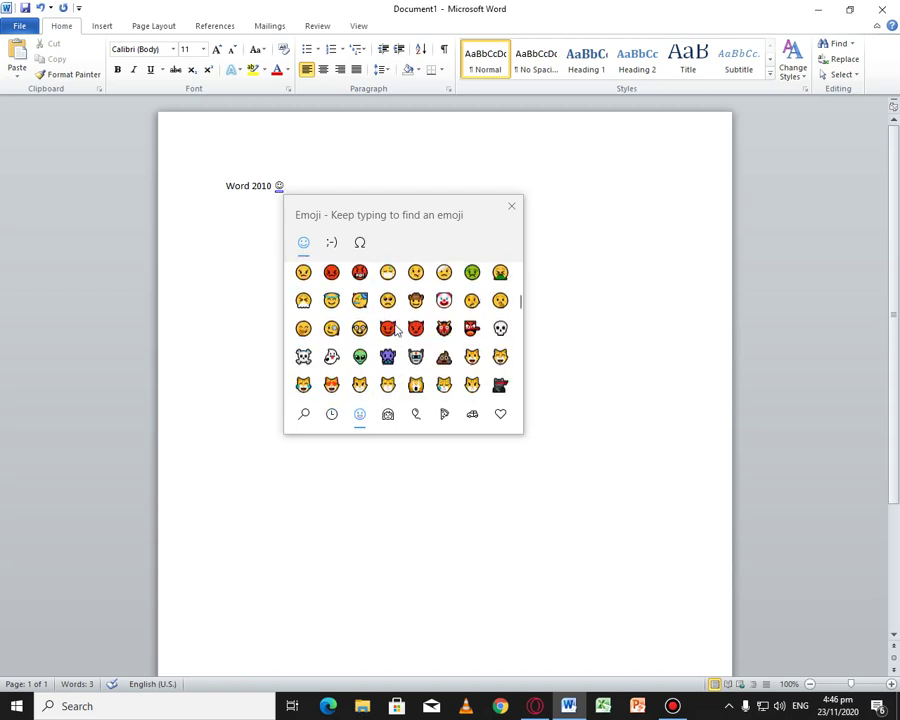
{"action": "scroll", "coordinate": [397, 331], "scroll_direction": "up", "scroll_amount": 5}
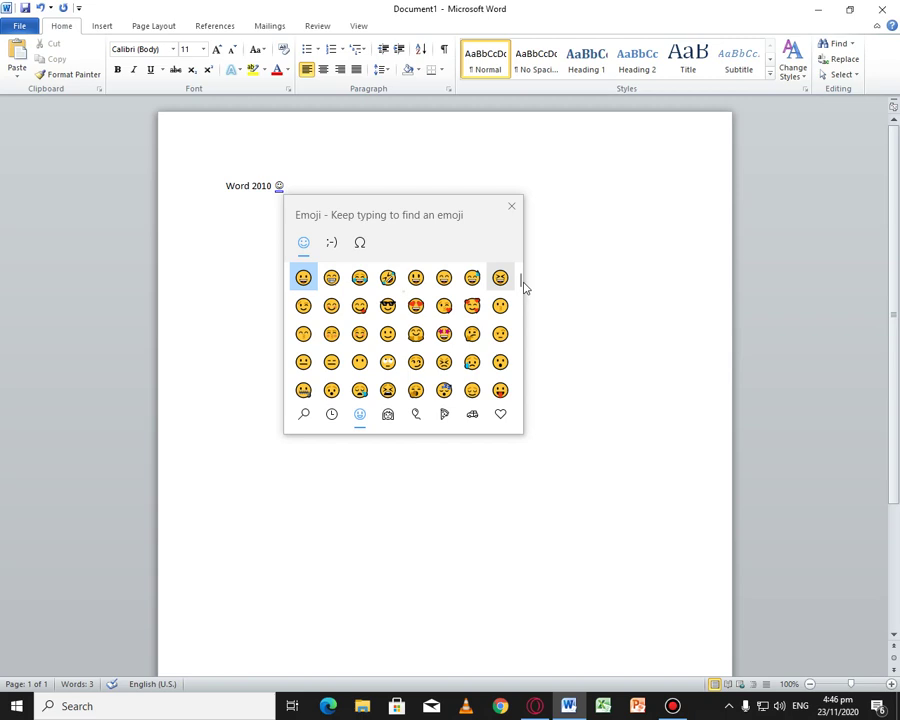
{"action": "left_click", "coordinate": [388, 413]}
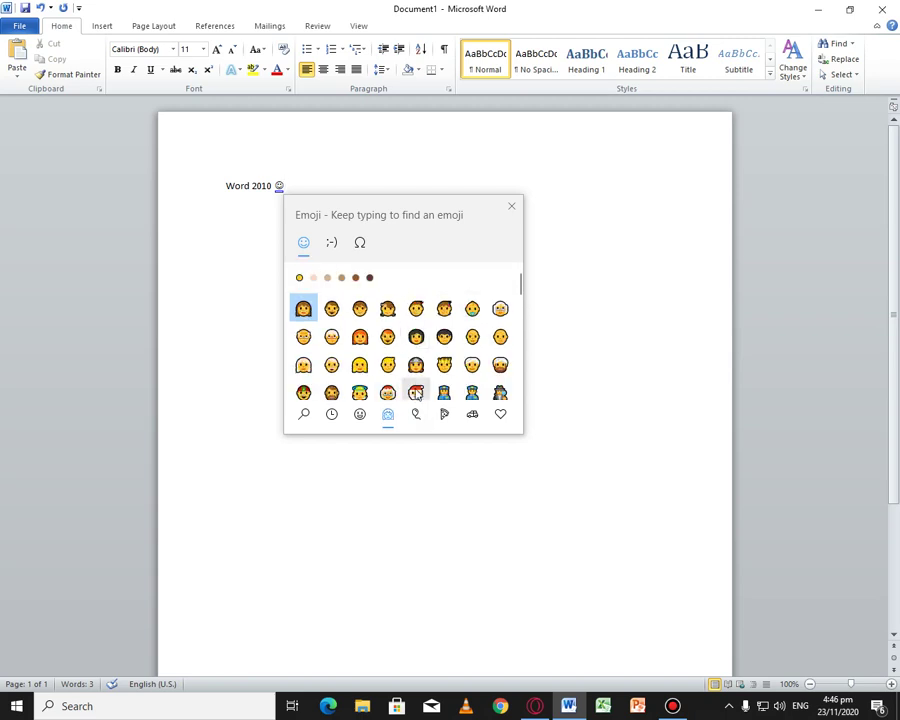
{"action": "scroll", "coordinate": [416, 393], "scroll_direction": "down", "scroll_amount": 2}
{"action": "scroll", "coordinate": [412, 344], "scroll_direction": "up", "scroll_amount": 3}
{"action": "scroll", "coordinate": [408, 394], "scroll_direction": "down", "scroll_amount": 1}
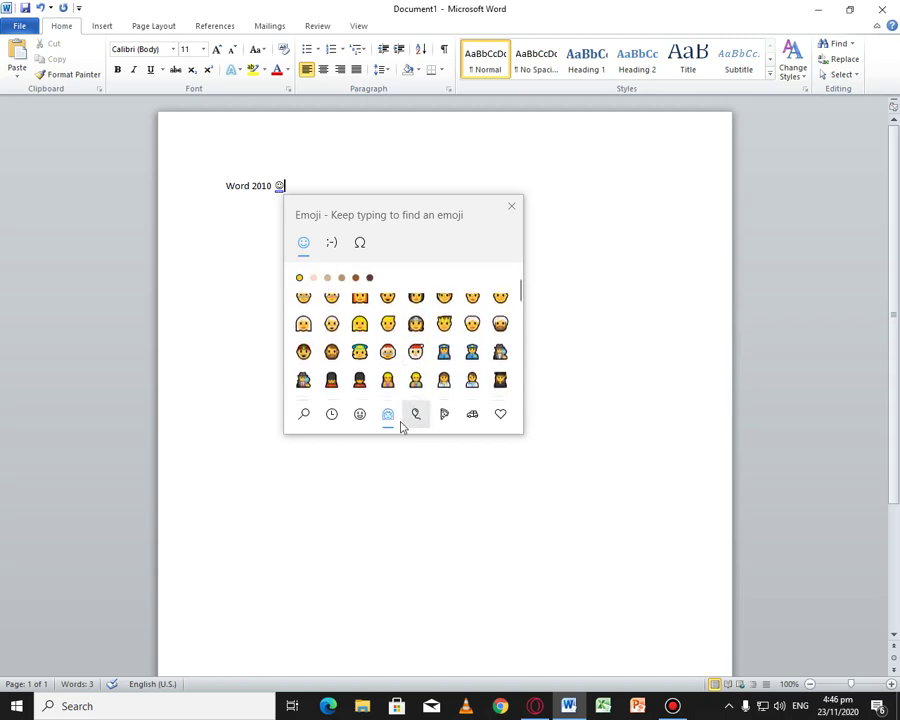
{"action": "scroll", "coordinate": [412, 372], "scroll_direction": "down", "scroll_amount": 2}
{"action": "scroll", "coordinate": [416, 368], "scroll_direction": "up", "scroll_amount": 3}
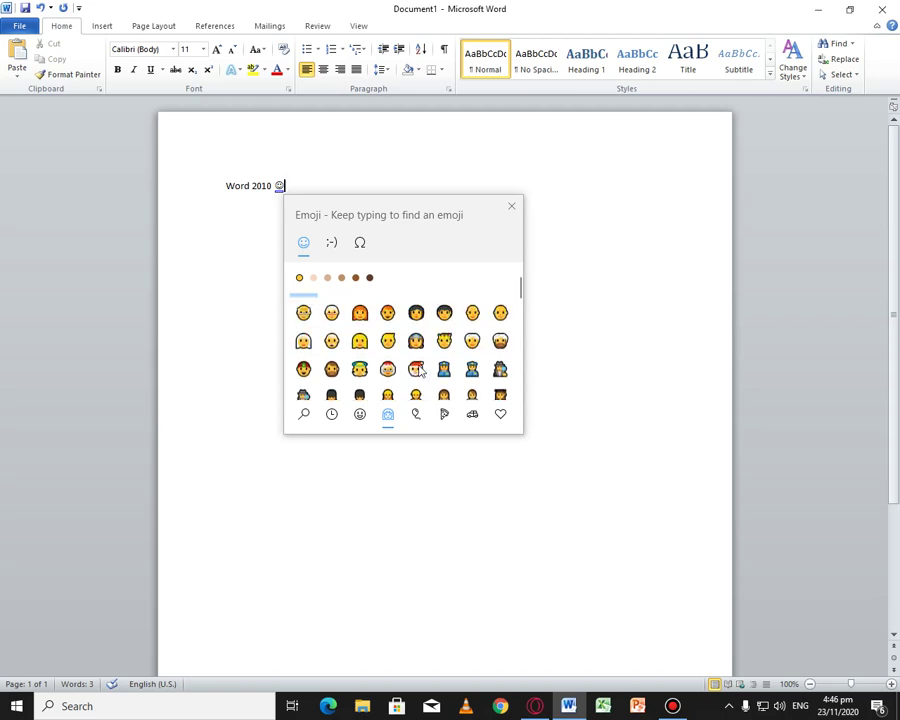
{"action": "scroll", "coordinate": [416, 370], "scroll_direction": "up", "scroll_amount": 1}
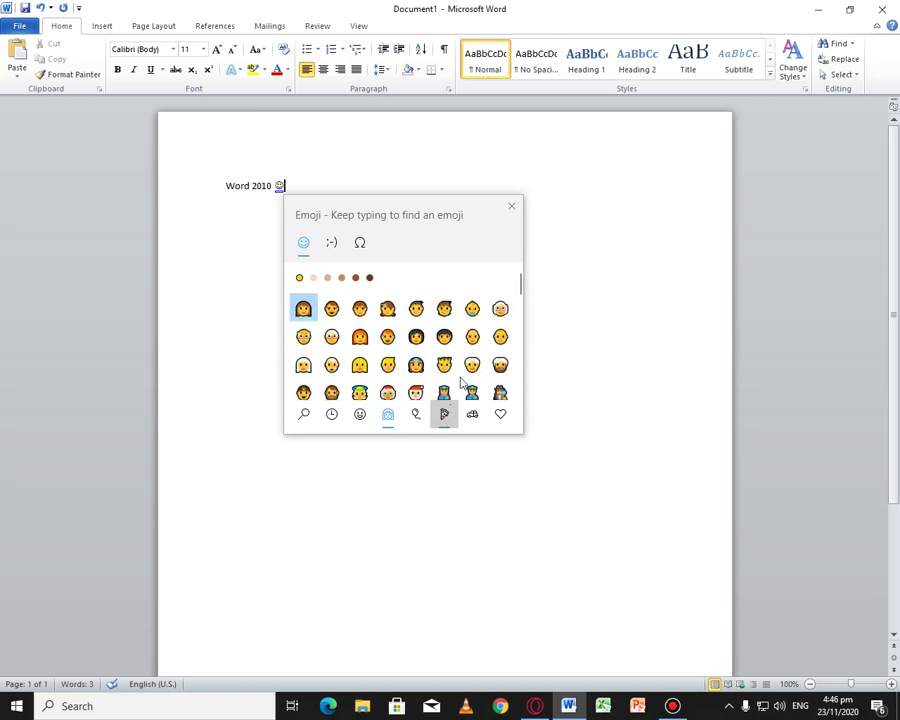
{"action": "left_click", "coordinate": [444, 413]}
{"action": "scroll", "coordinate": [456, 336], "scroll_direction": "up", "scroll_amount": 1}
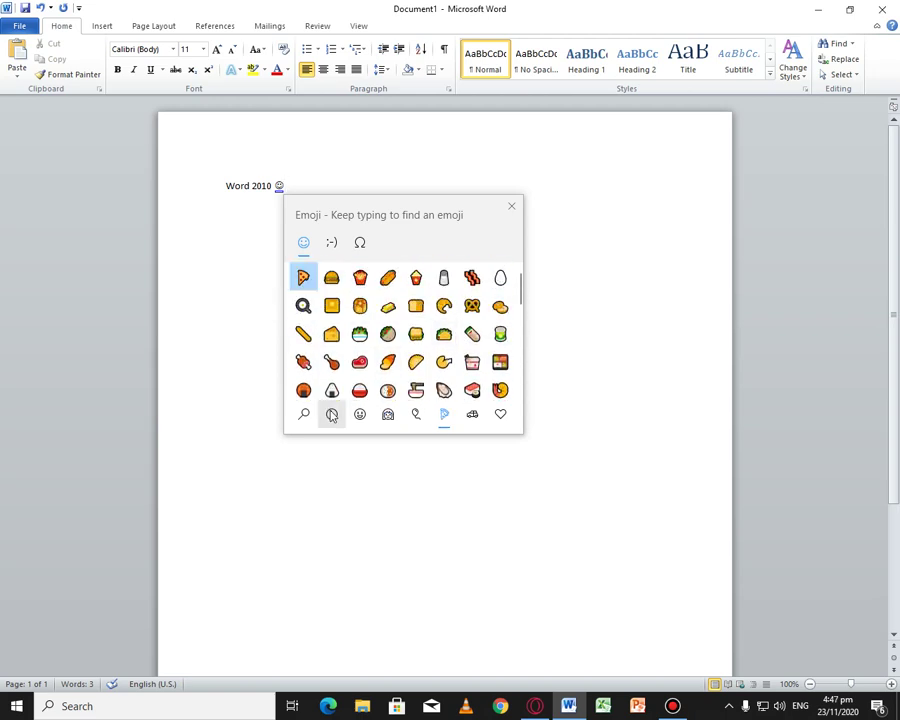
{"action": "left_click", "coordinate": [331, 414]}
Dismiss the emoji picker, bring Word back and close Document1 without saving
{"action": "key", "text": "Escape"}
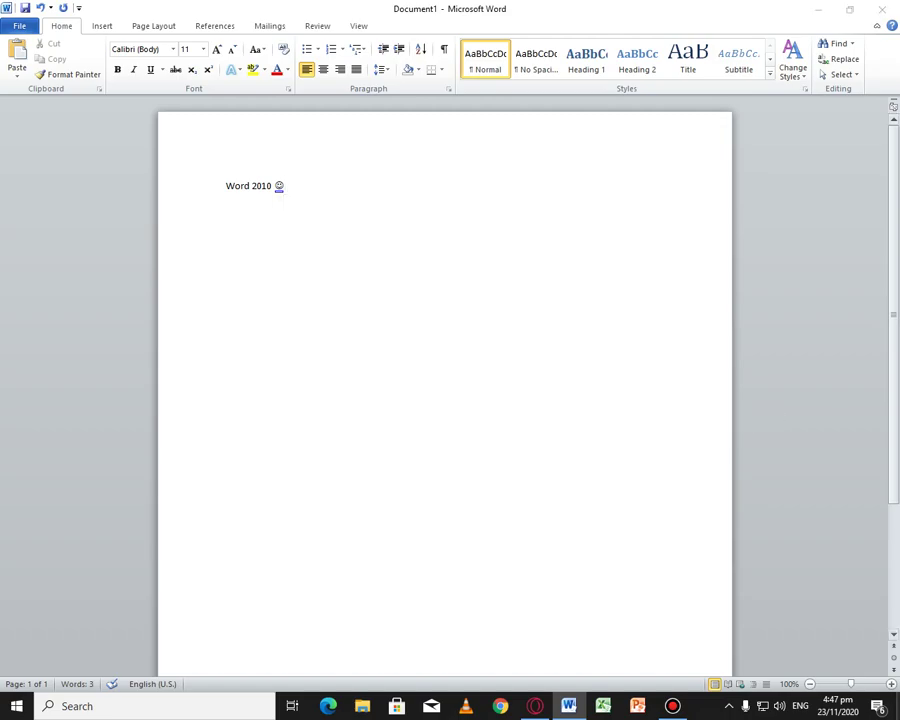
{"action": "key", "text": "super+d"}
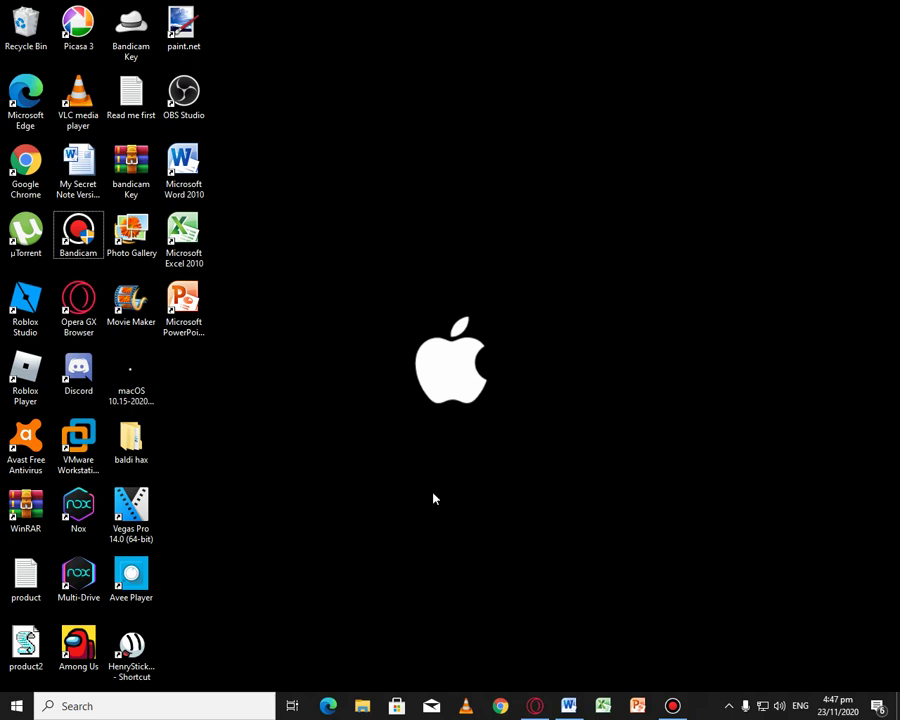
{"action": "mouse_move", "coordinate": [568, 705]}
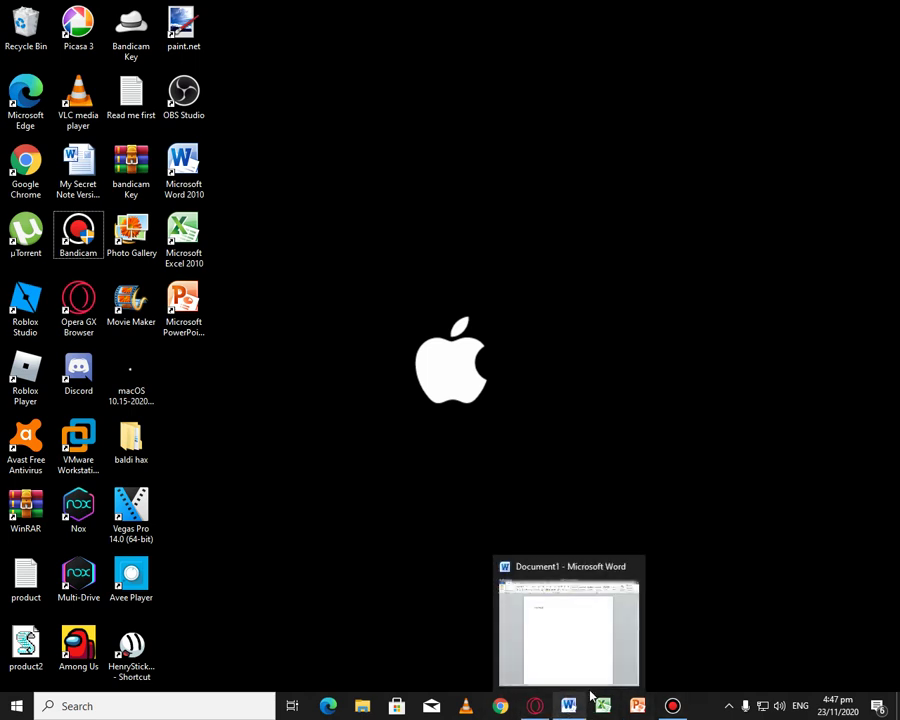
{"action": "left_click", "coordinate": [590, 697]}
{"action": "key", "text": "alt+F4"}
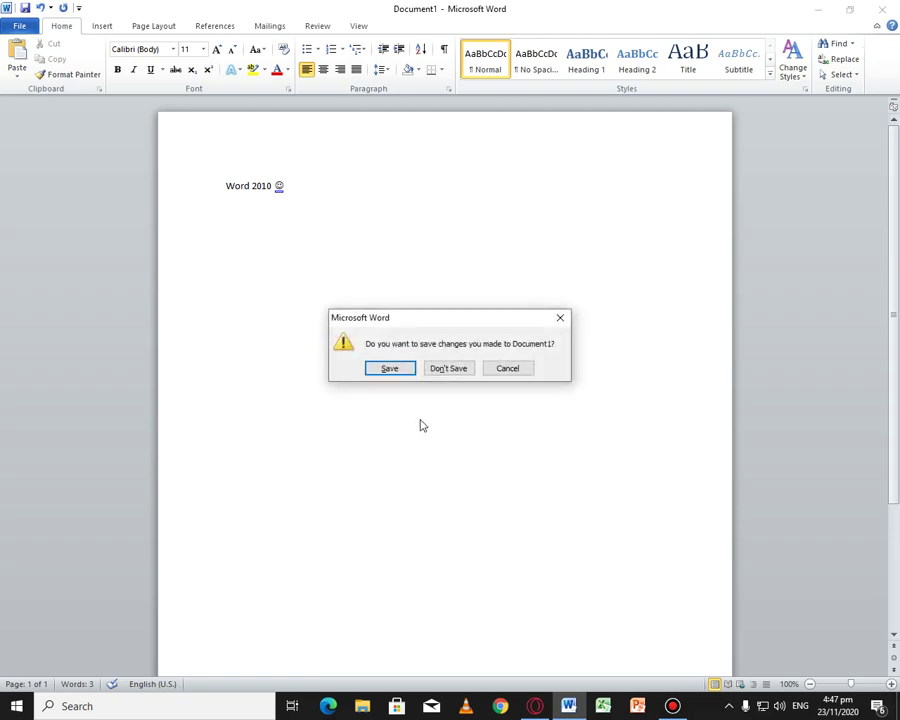
{"action": "left_click", "coordinate": [452, 370]}
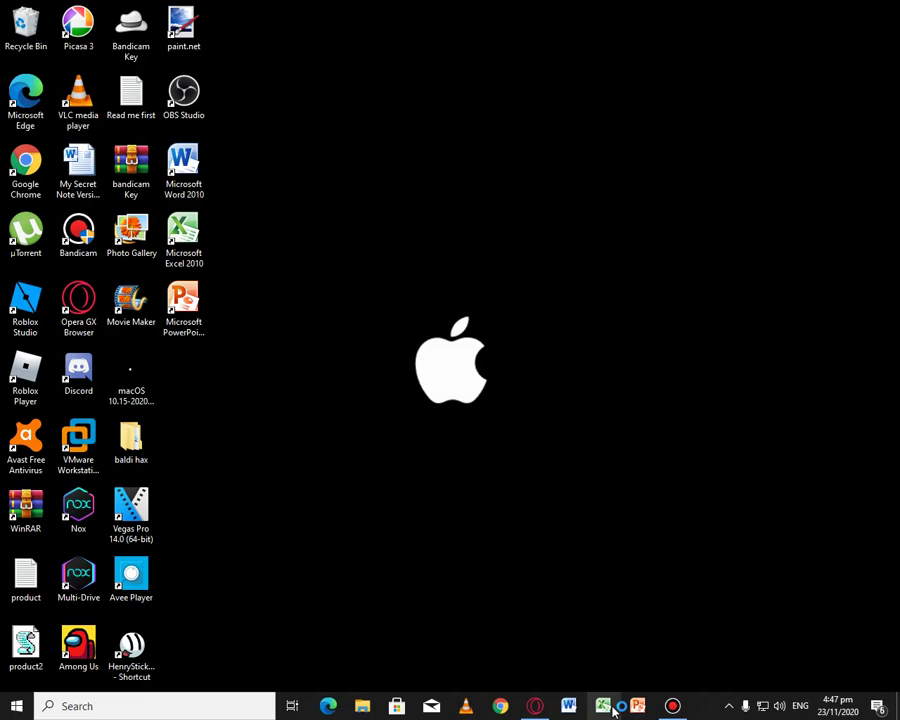
Launch Excel, enter 'Excel' in cell A1, then close Book1 without saving
{"action": "left_click", "coordinate": [610, 708]}
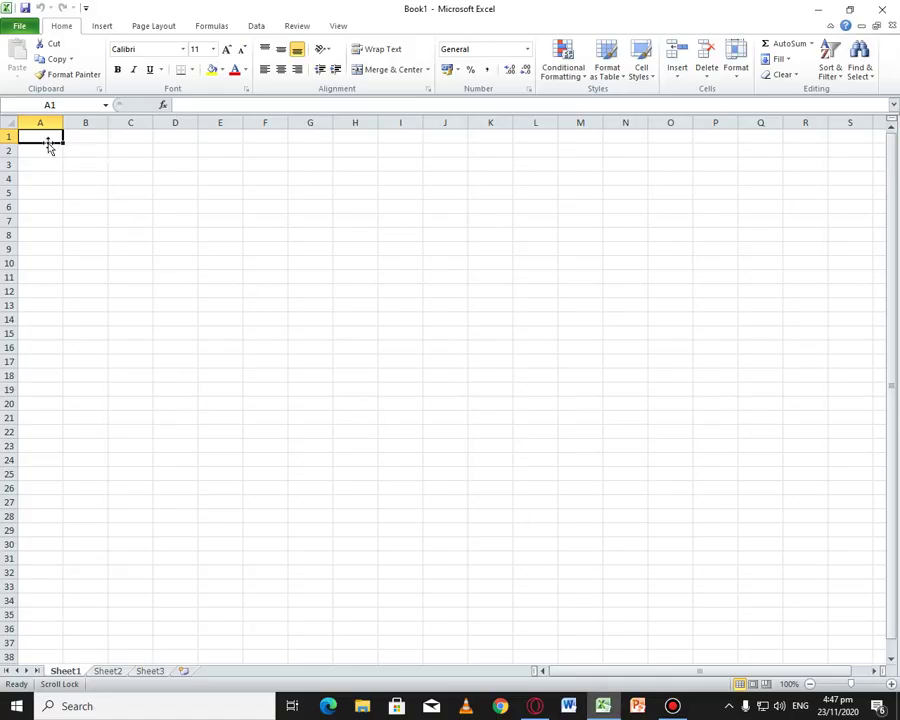
{"action": "type", "text": "Excel 2010"}
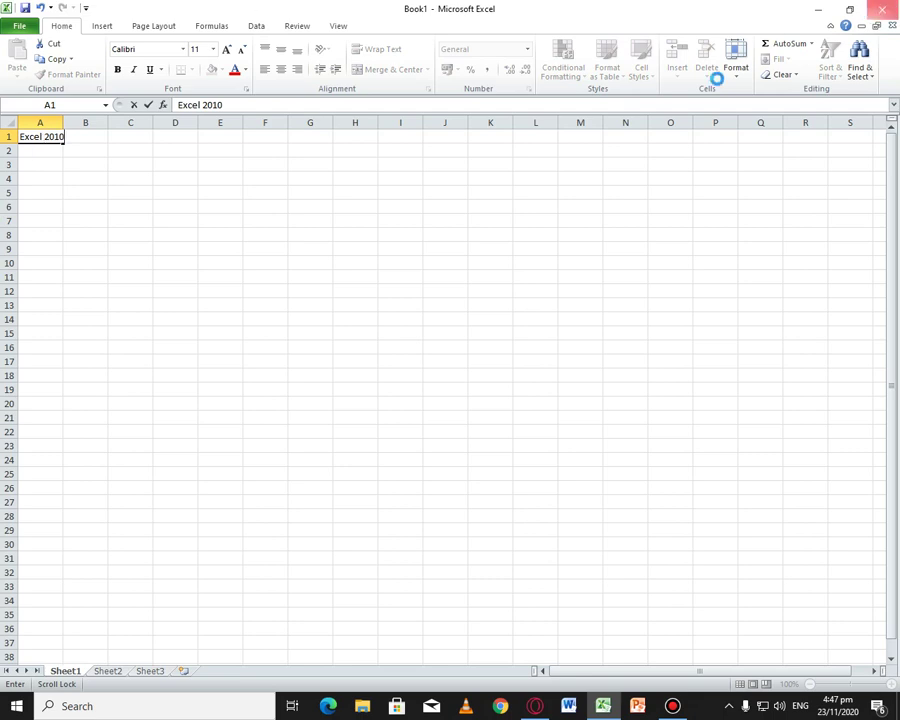
{"action": "key", "text": "alt+F4"}
{"action": "left_click", "coordinate": [449, 369]}
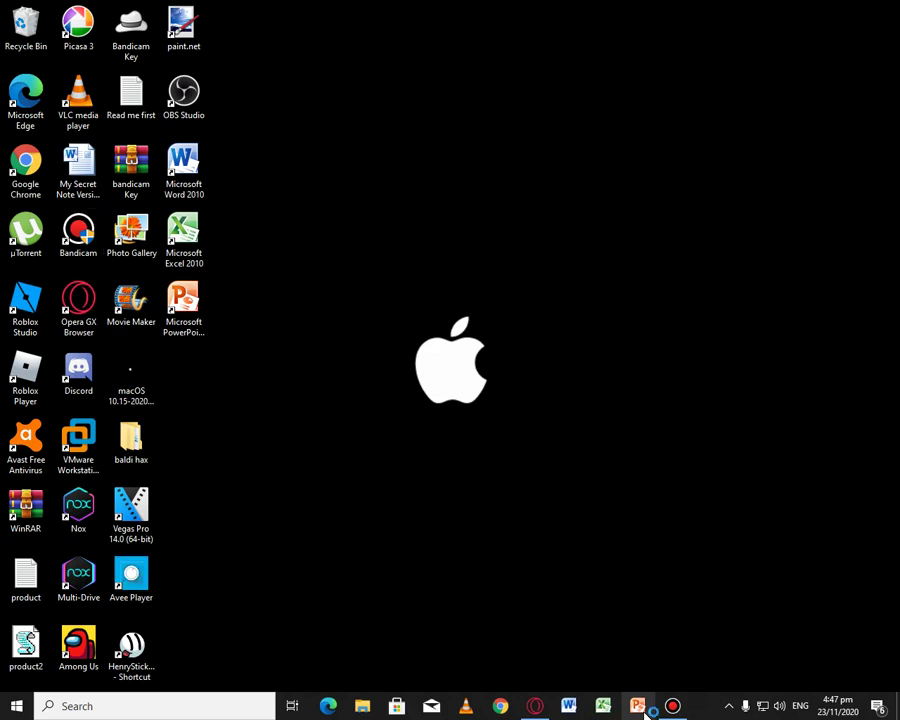
Launch PowerPoint 2010 and look over the Transitions and Insert ribbon tabs
{"action": "left_click", "coordinate": [640, 707]}
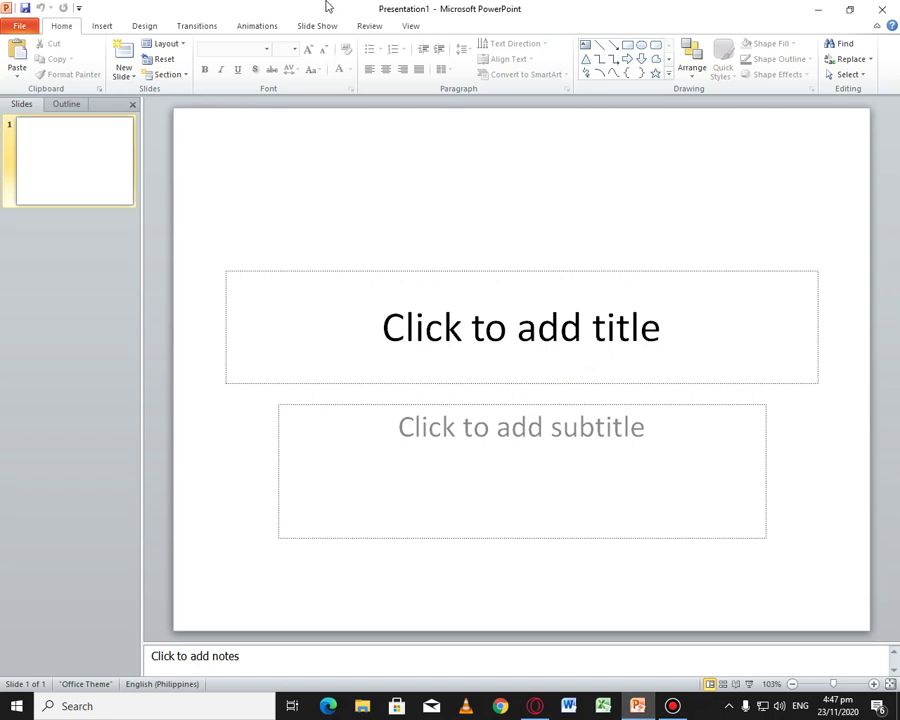
{"action": "left_click", "coordinate": [198, 27]}
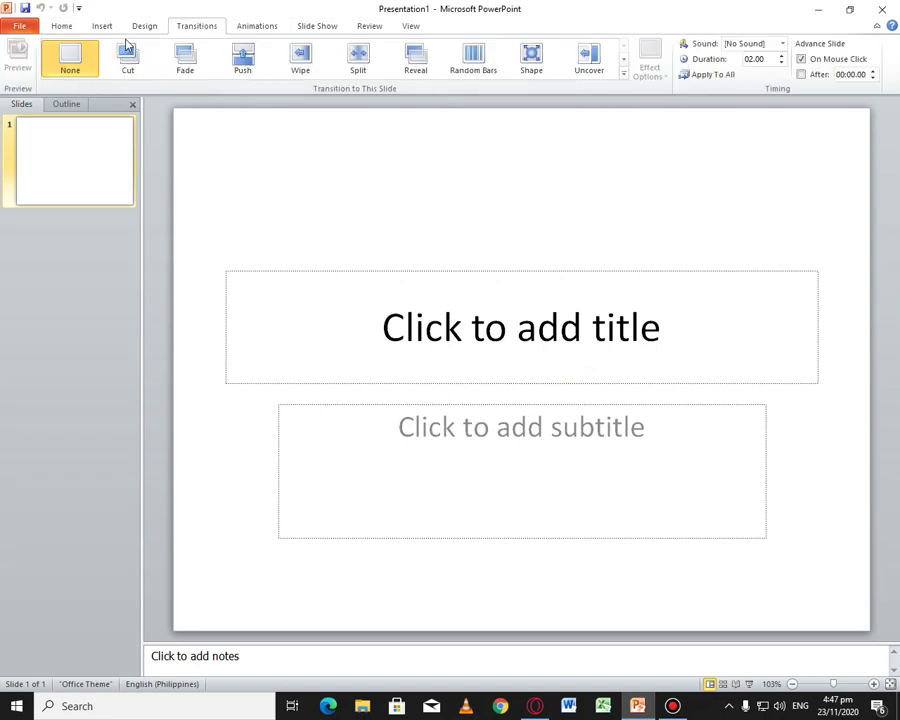
{"action": "left_click", "coordinate": [116, 27]}
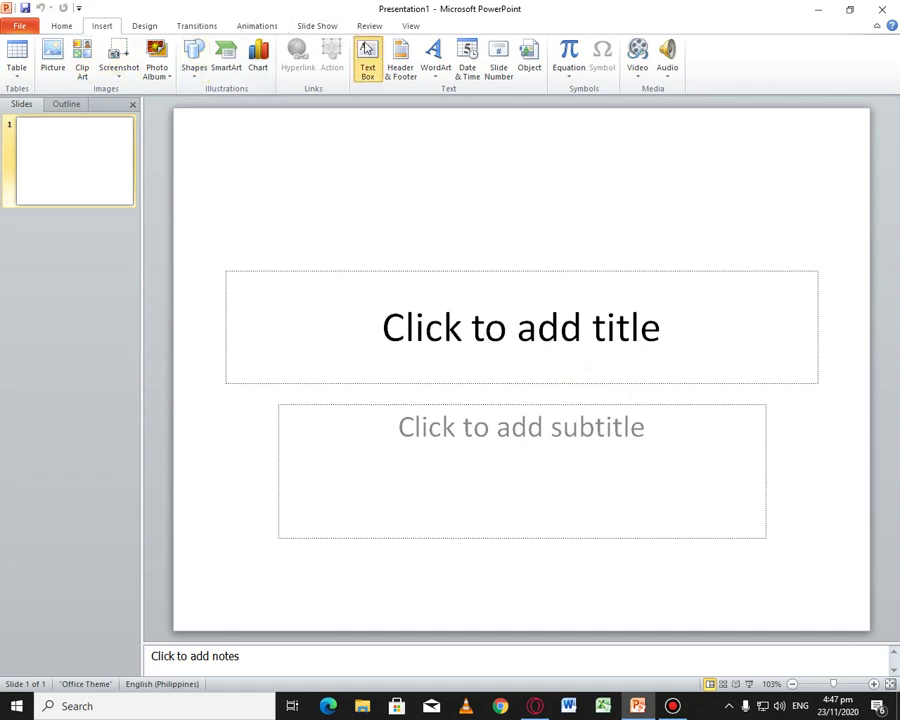
Title the first slide 'Powerpoint 2010', correcting the typos along the way
{"action": "left_click", "coordinate": [367, 60]}
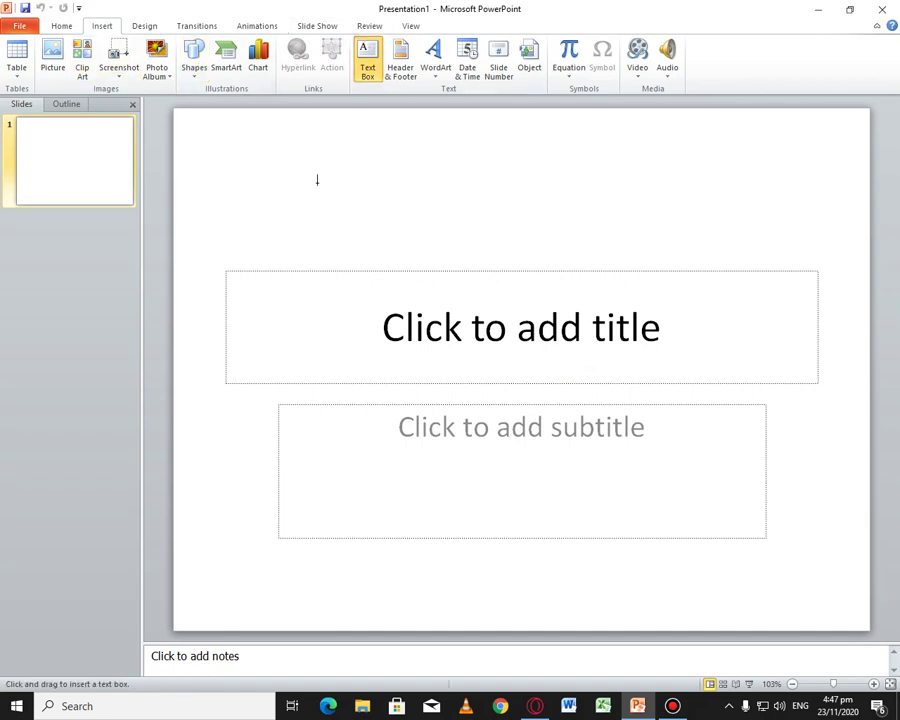
{"action": "left_click", "coordinate": [60, 25]}
{"action": "left_click", "coordinate": [381, 324]}
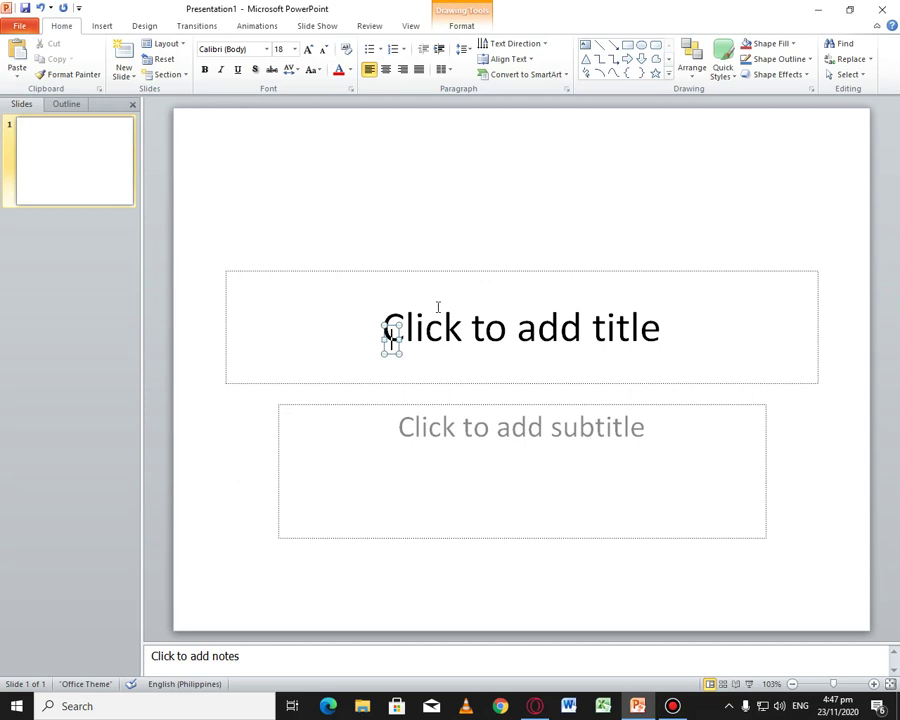
{"action": "left_click", "coordinate": [452, 298]}
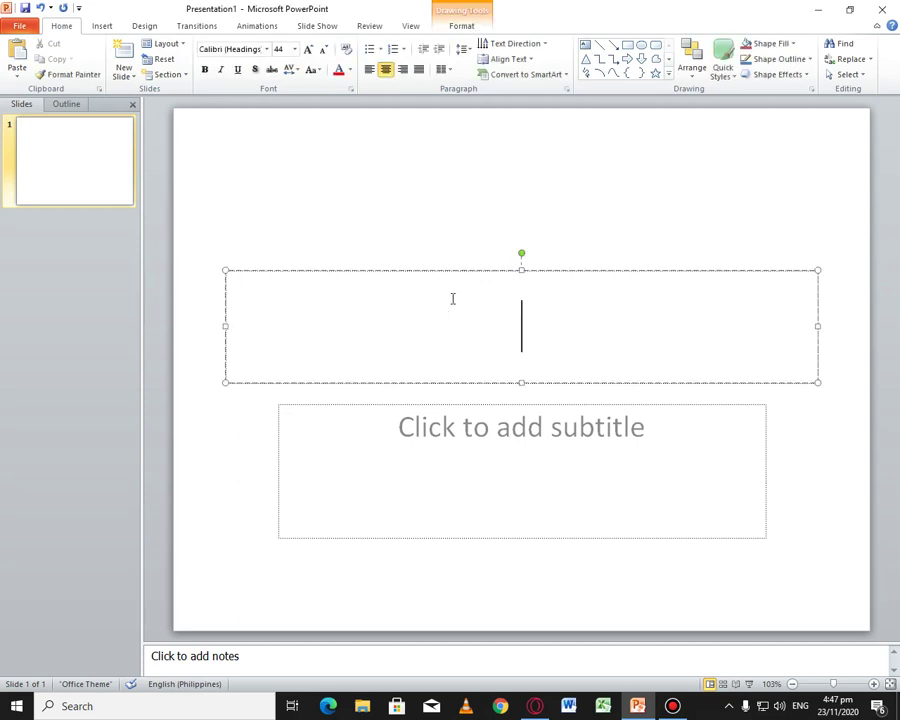
{"action": "type", "text": "P"}
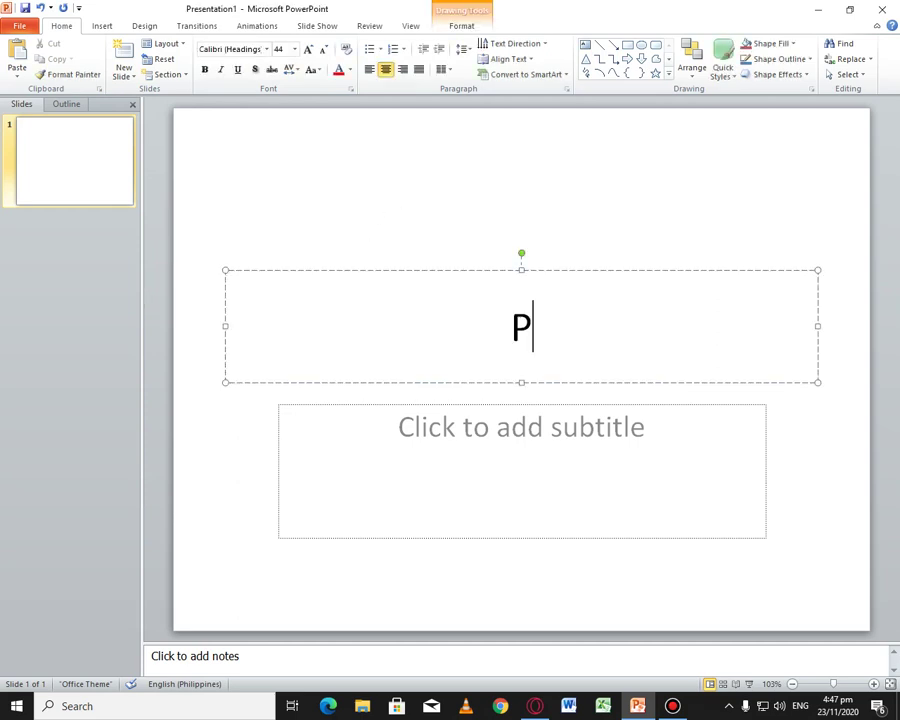
{"action": "type", "text": "owerpi"}
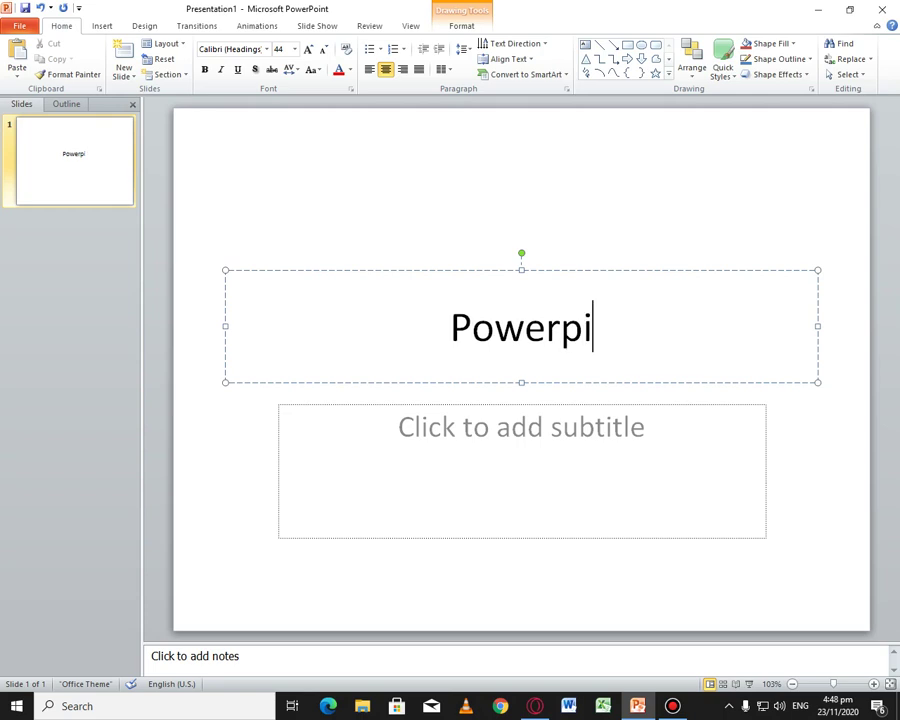
{"action": "key", "text": "BackSpace"}
{"action": "type", "text": "on"}
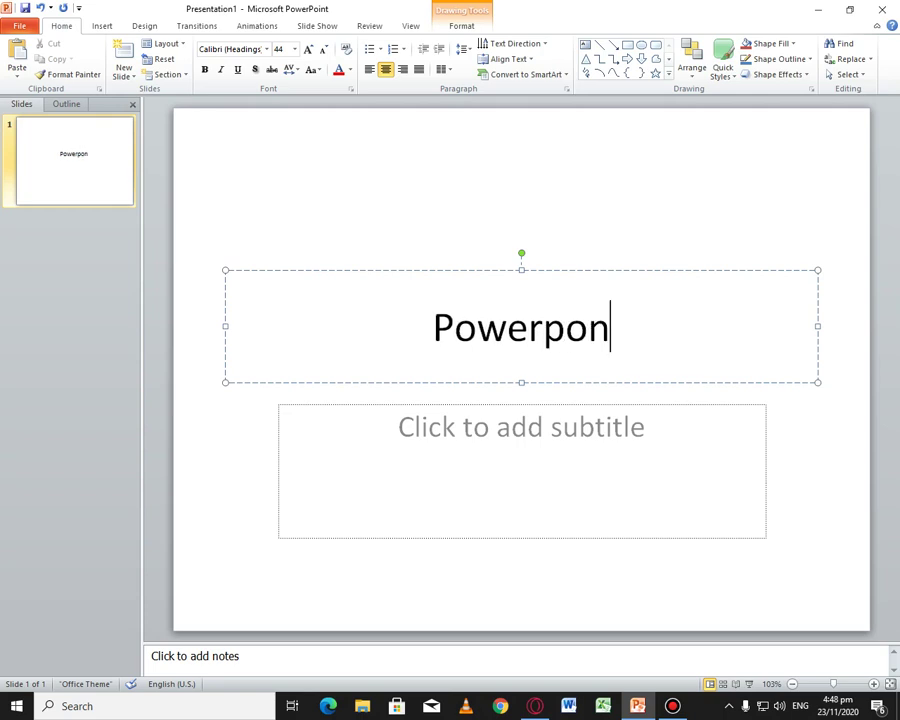
{"action": "key", "text": "BackSpace"}
{"action": "type", "text": "int"}
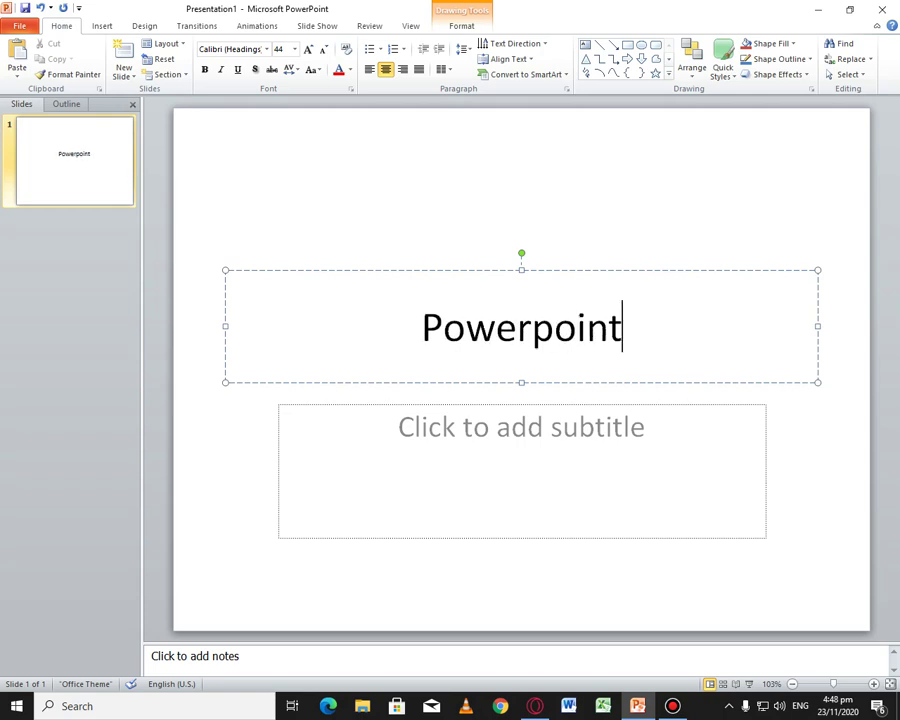
{"action": "type", "text": " 2010"}
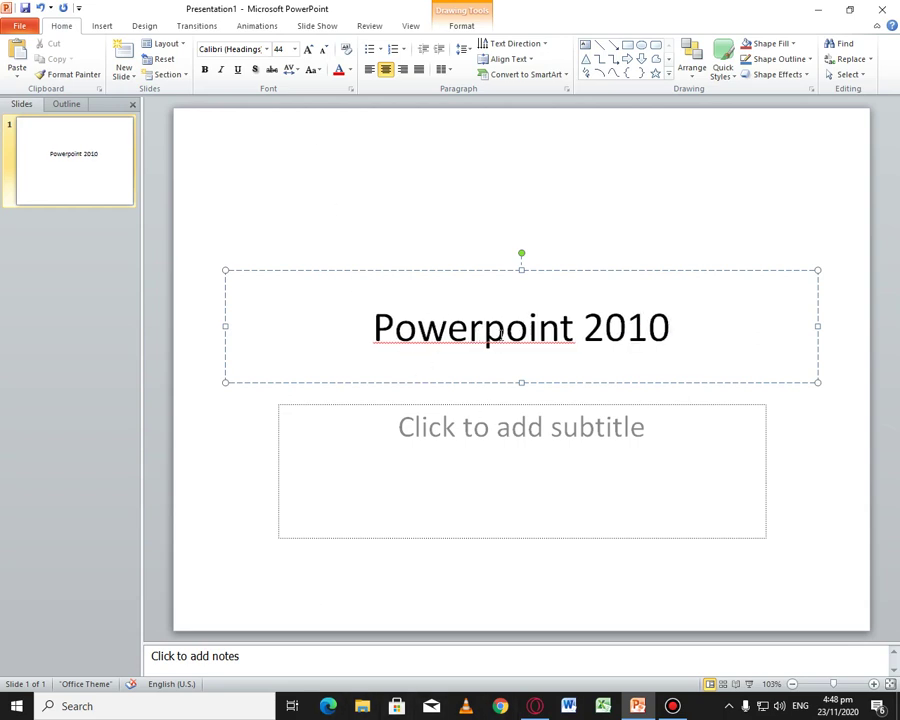
Add 'Lol' as the subtitle and deselect the subtitle box
{"action": "left_click", "coordinate": [480, 451]}
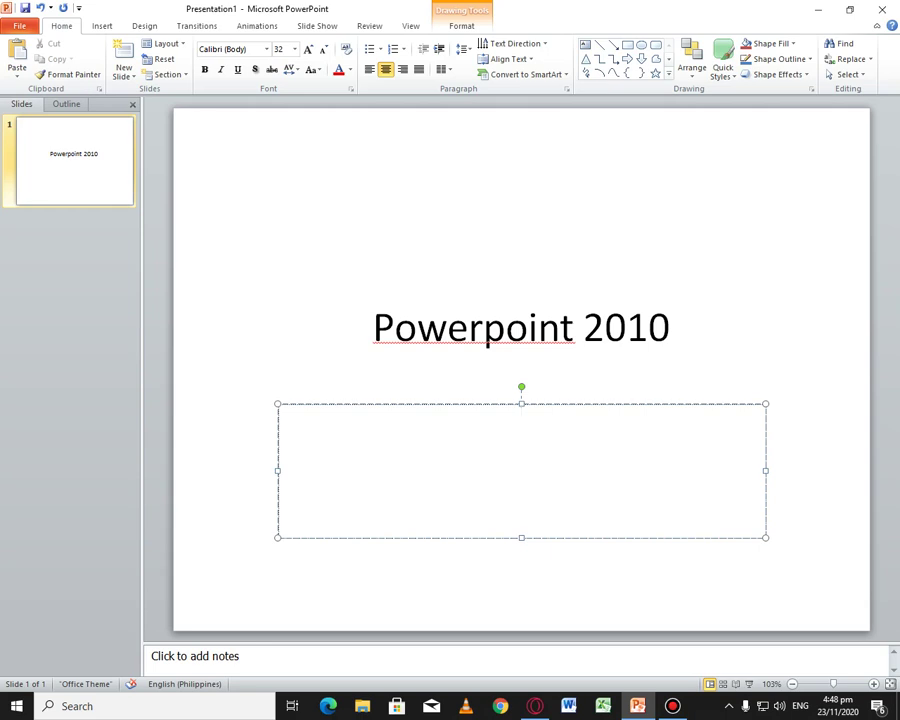
{"action": "type", "text": "Lol"}
{"action": "left_click", "coordinate": [343, 28]}
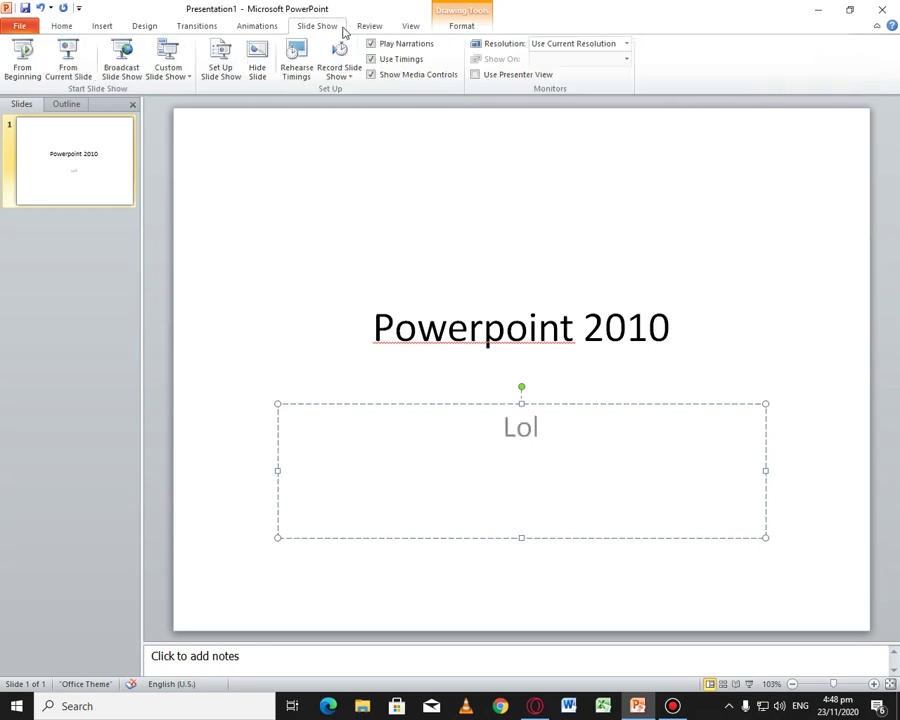
{"action": "left_click", "coordinate": [63, 32]}
{"action": "left_click", "coordinate": [161, 225]}
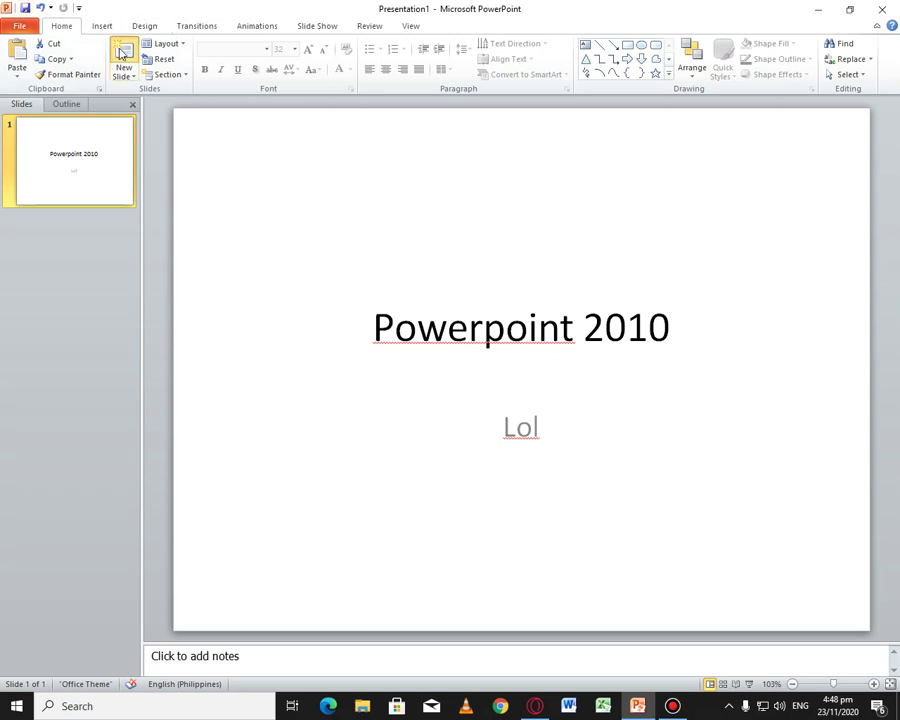
Add a second slide holding an empty 7-column by 4-row table
{"action": "left_click", "coordinate": [121, 52]}
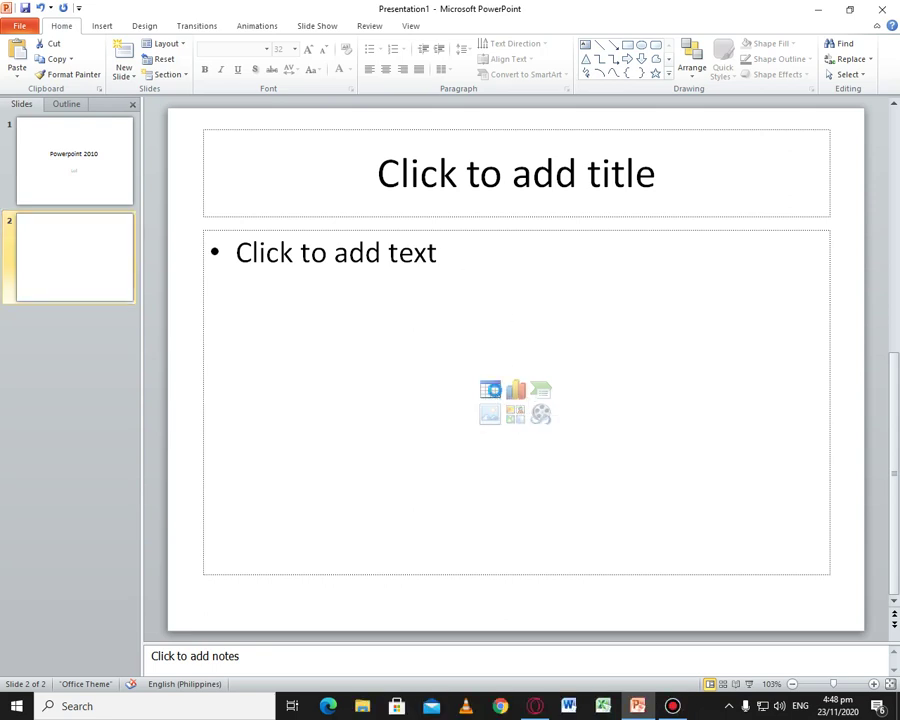
{"action": "left_click", "coordinate": [490, 389]}
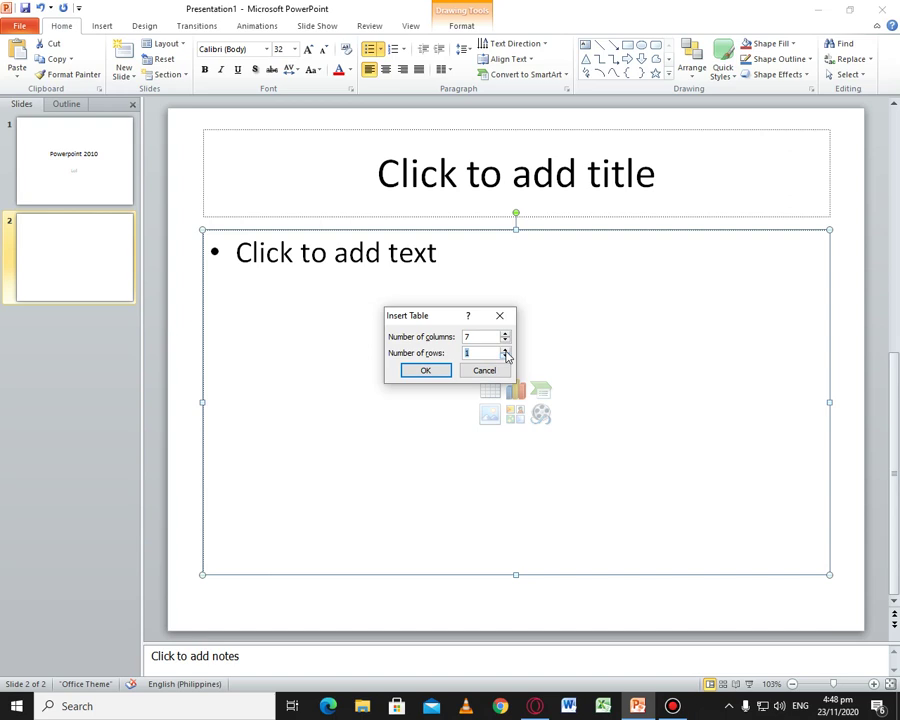
{"action": "left_click", "coordinate": [436, 374]}
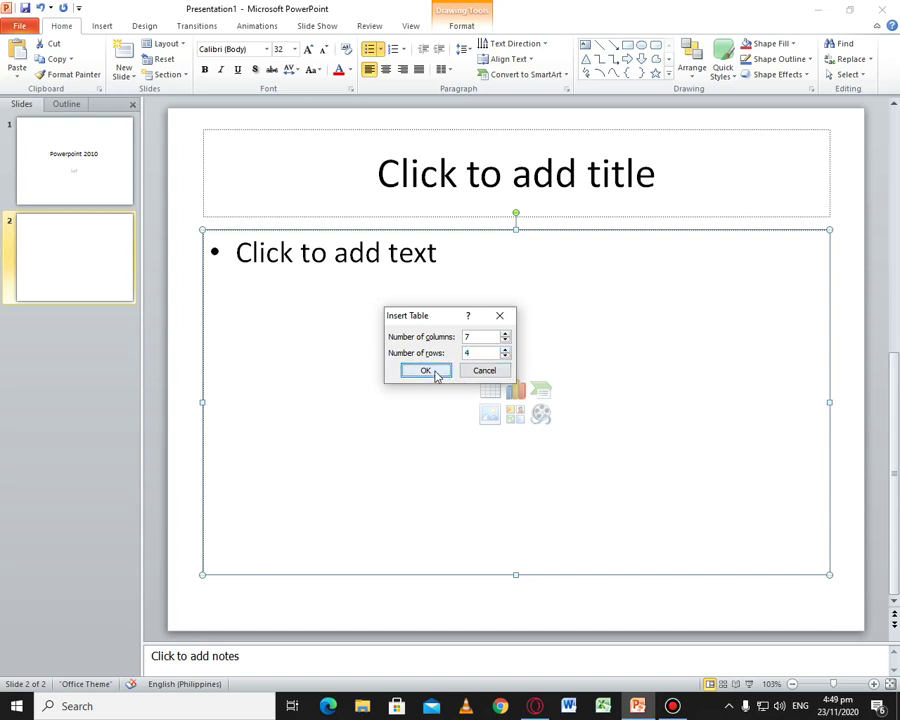
{"action": "left_click", "coordinate": [426, 371]}
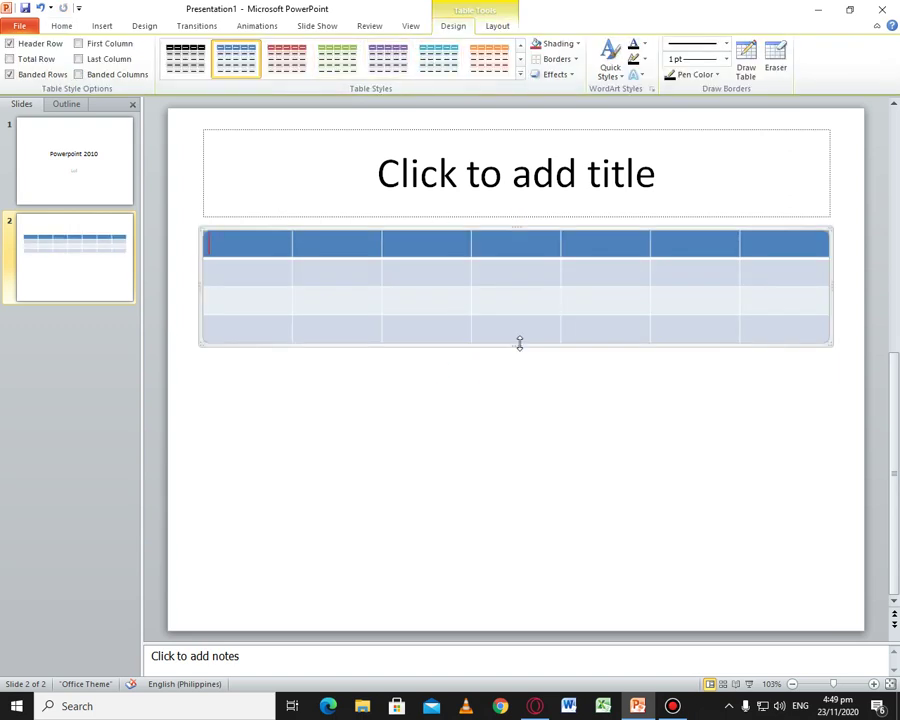
Stretch the table taller and fill the header row with Sun, Mon, Tue, Wed, Tur, Fri, Sat
{"action": "left_click_drag", "start_coordinate": [519, 343], "coordinate": [486, 567]}
{"action": "left_click", "coordinate": [520, 432]}
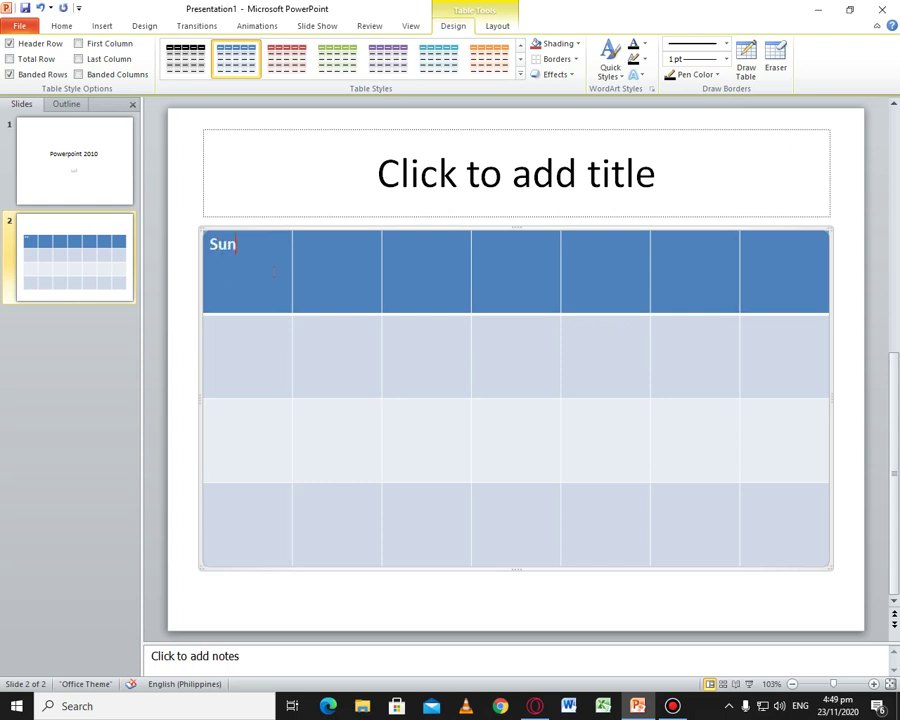
{"action": "left_click", "coordinate": [410, 245]}
{"action": "left_click", "coordinate": [418, 270]}
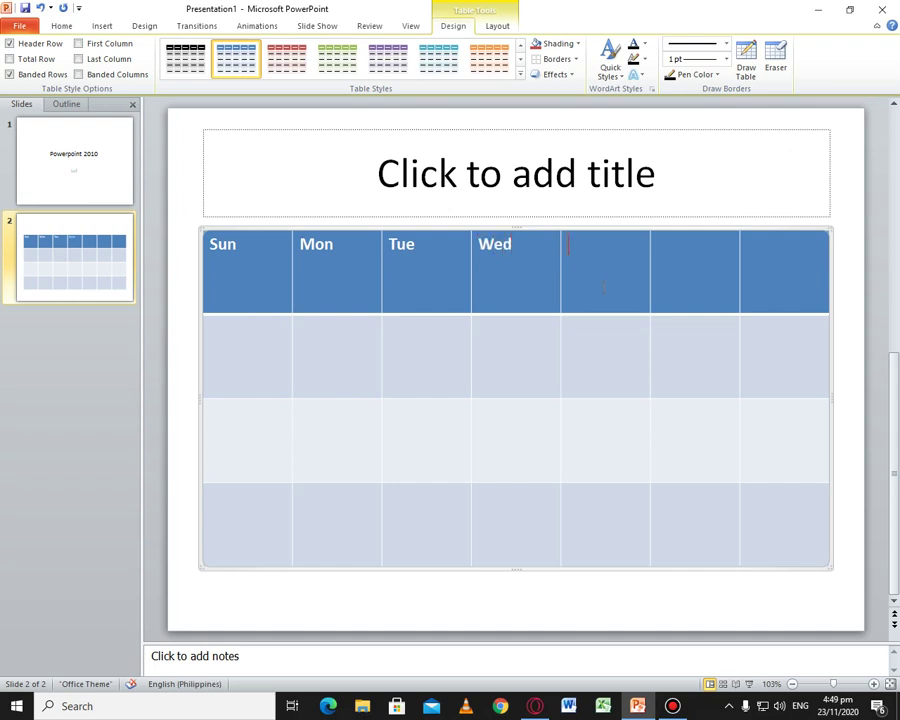
{"action": "left_click", "coordinate": [689, 283]}
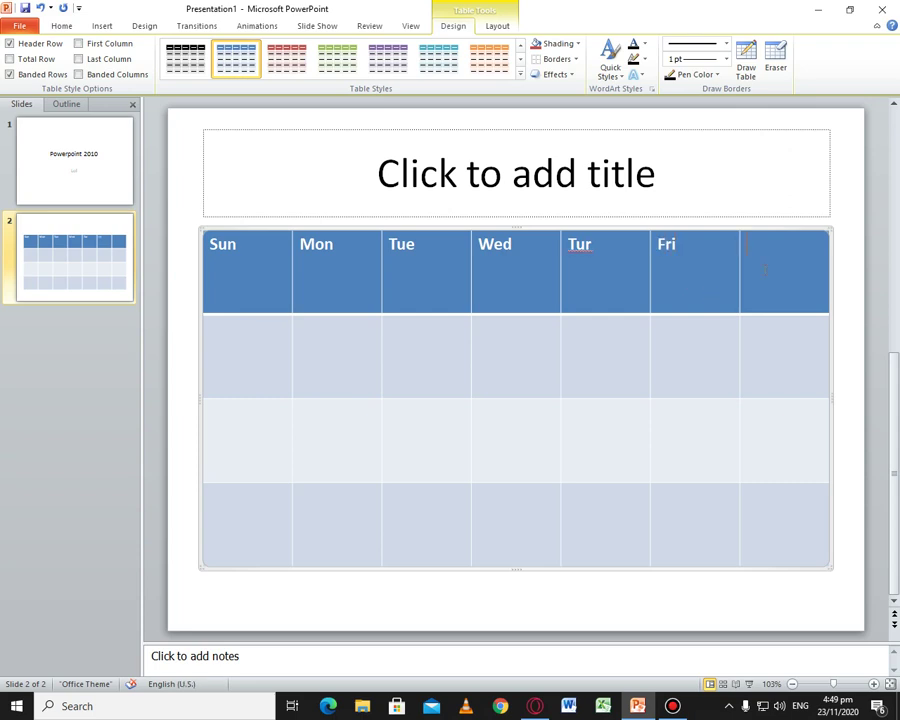
{"action": "type", "text": "Sat"}
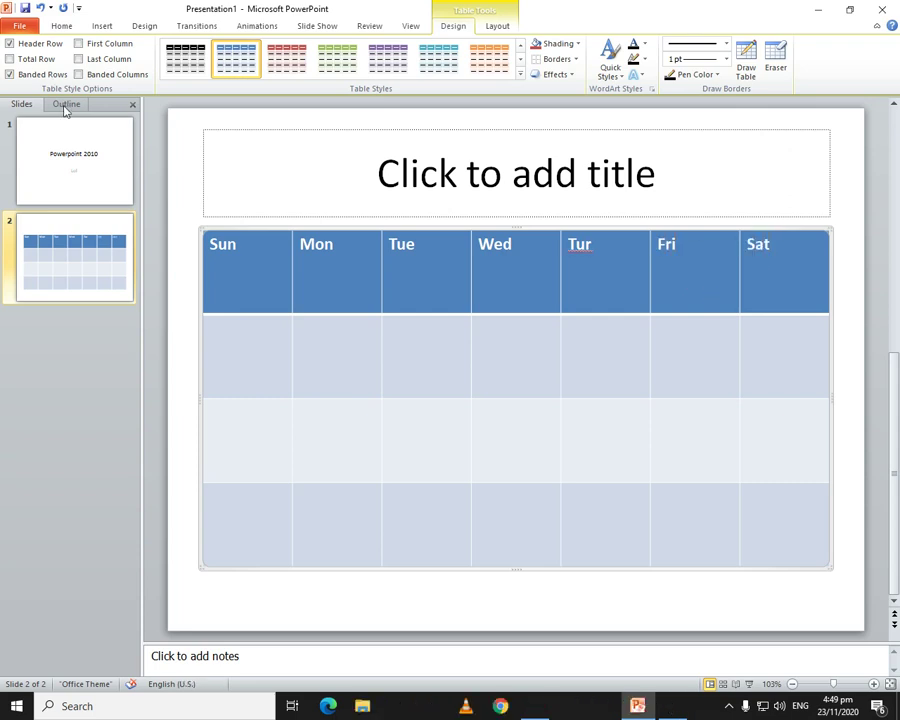
Add a third slide with the bullet 'test' and the title 'welcome back'
{"action": "left_click", "coordinate": [61, 25]}
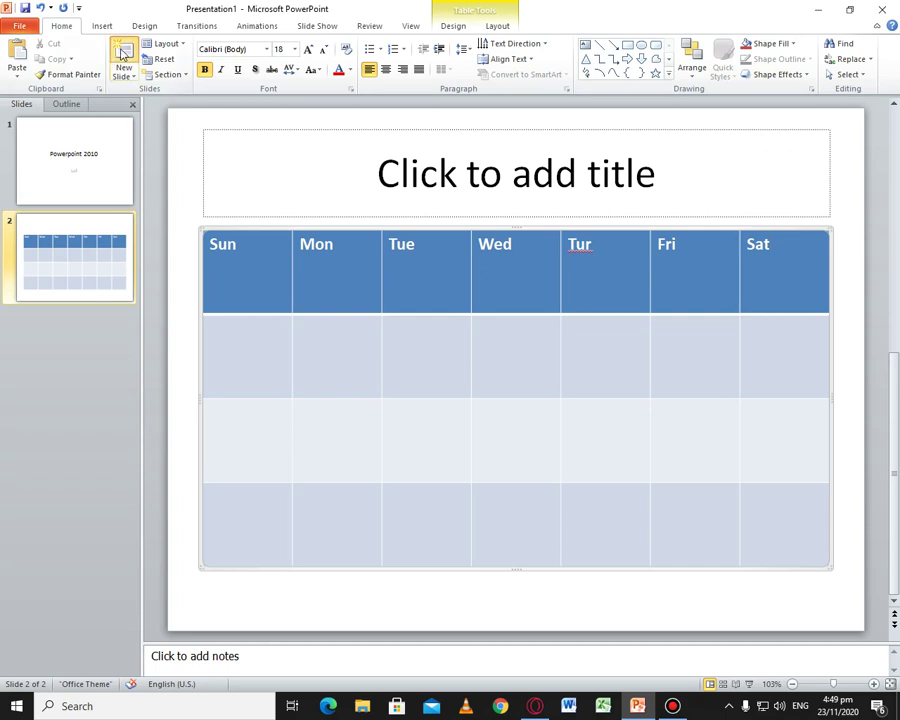
{"action": "left_click", "coordinate": [123, 53]}
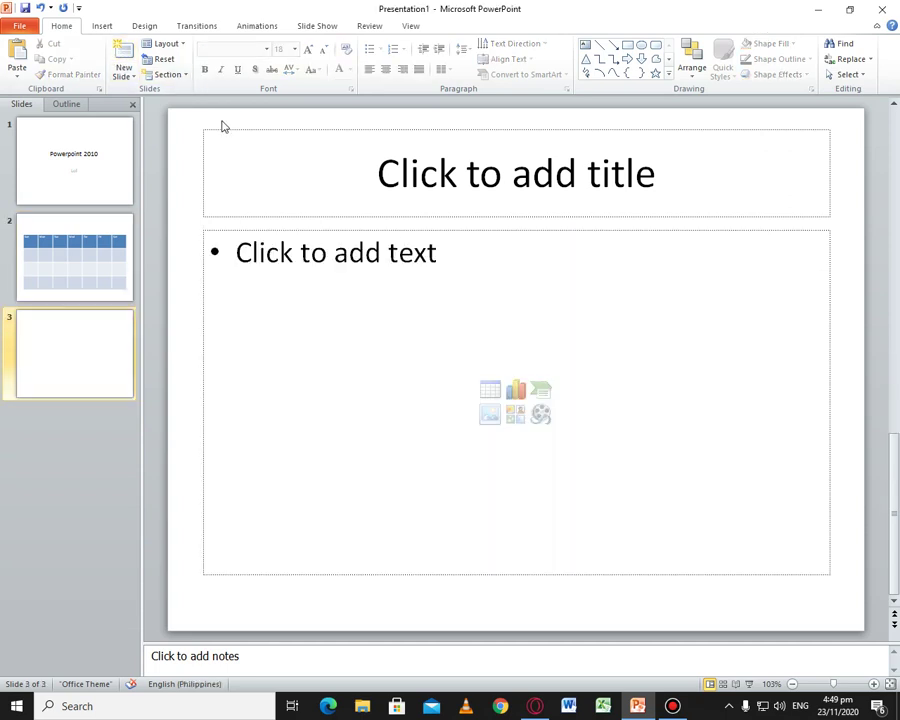
{"action": "left_click", "coordinate": [481, 266]}
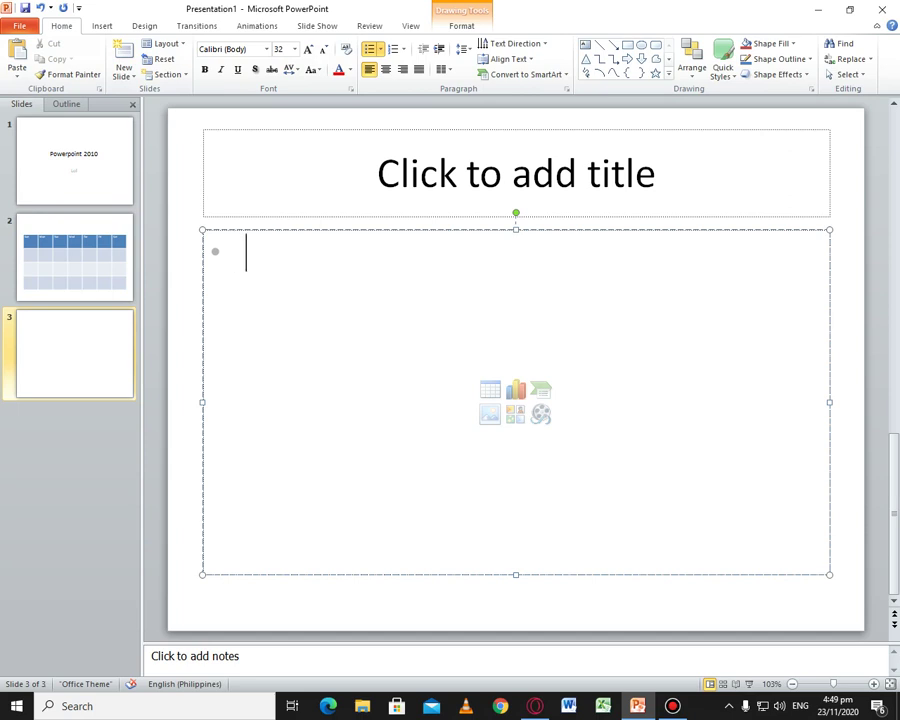
{"action": "type", "text": "test"}
{"action": "left_click", "coordinate": [489, 160]}
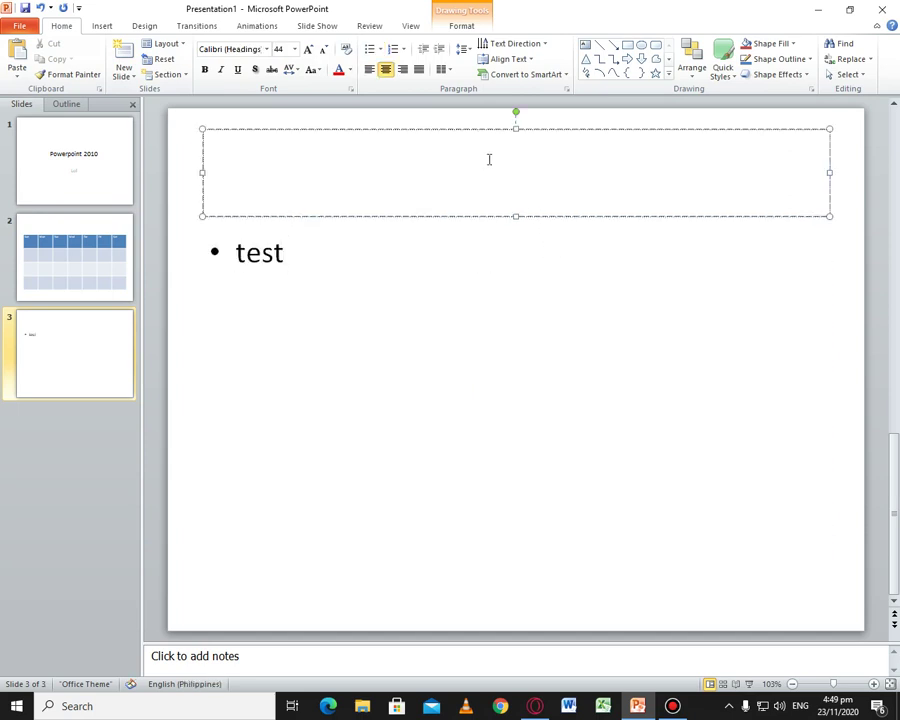
{"action": "type", "text": "welc"}
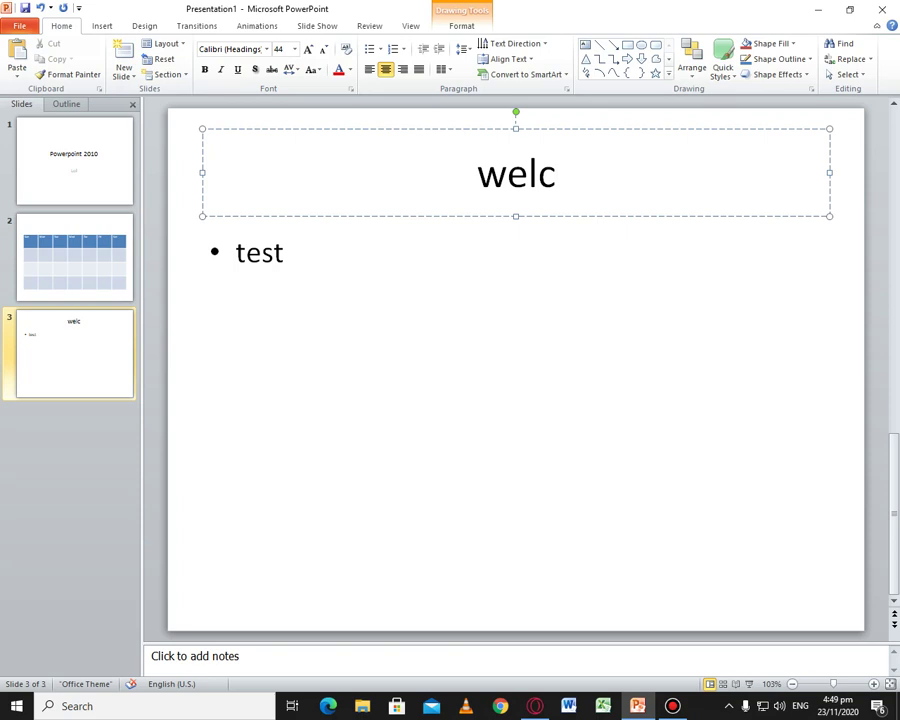
{"action": "type", "text": "ome back"}
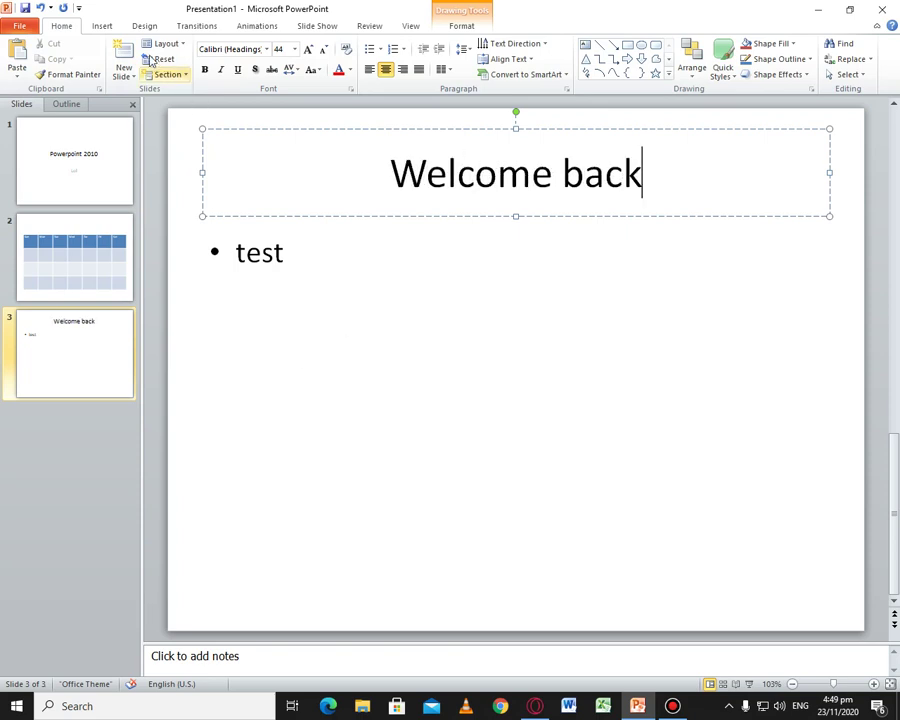
Give slide 2 the title 'Present Day'
{"action": "left_click", "coordinate": [55, 280]}
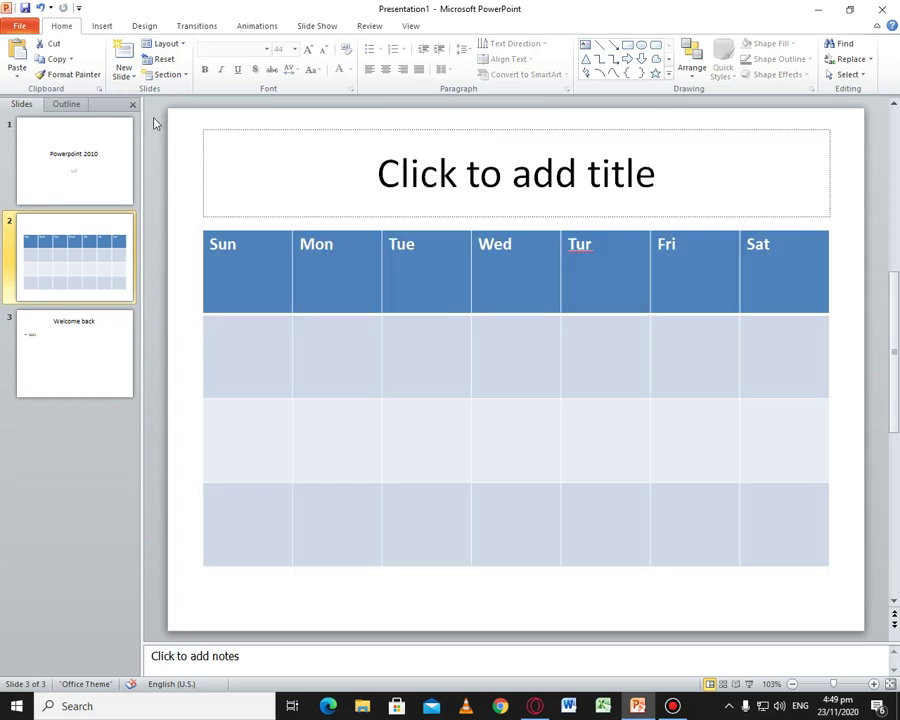
{"action": "left_click", "coordinate": [258, 30]}
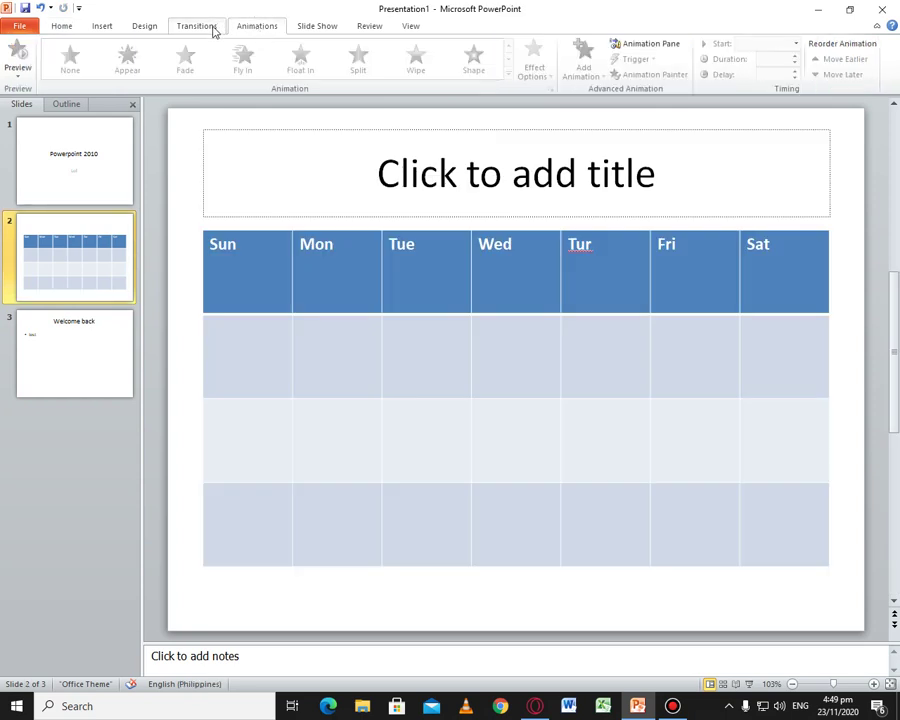
{"action": "left_click", "coordinate": [210, 28]}
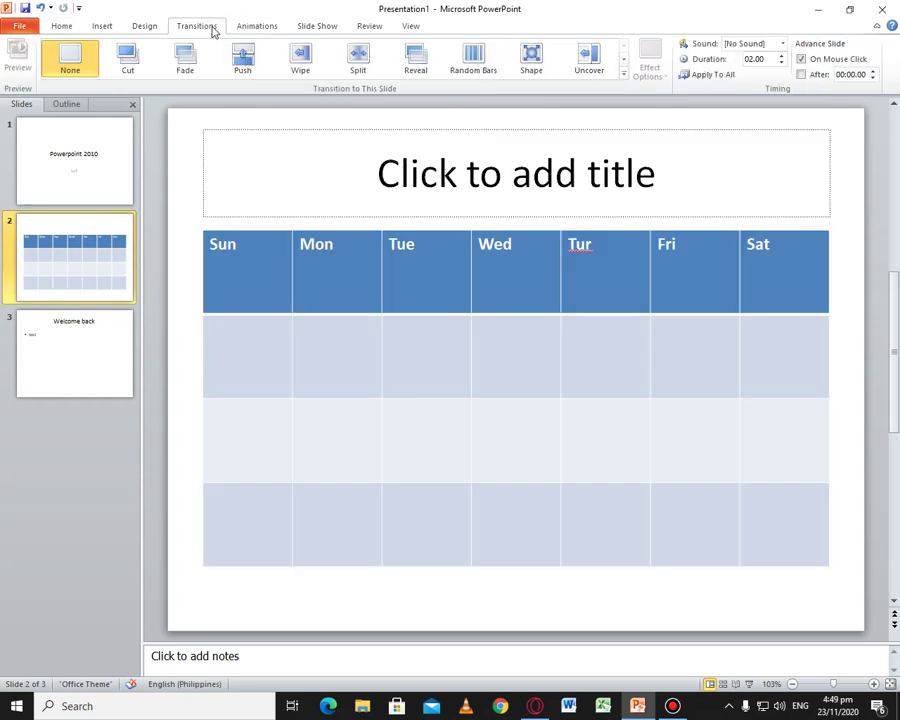
{"action": "left_click", "coordinate": [438, 175]}
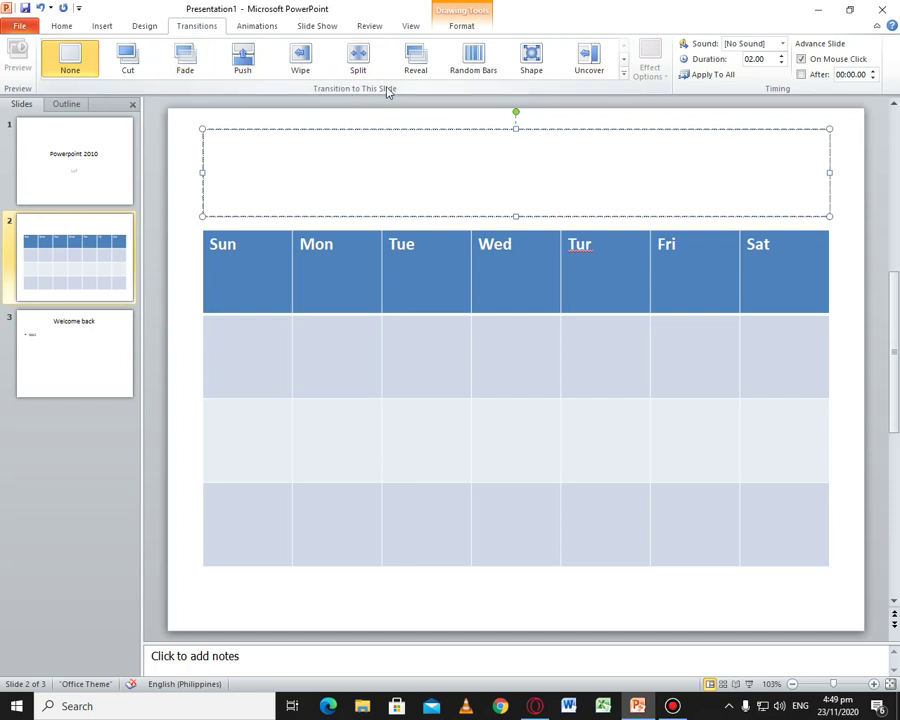
{"action": "type", "text": "Present "}
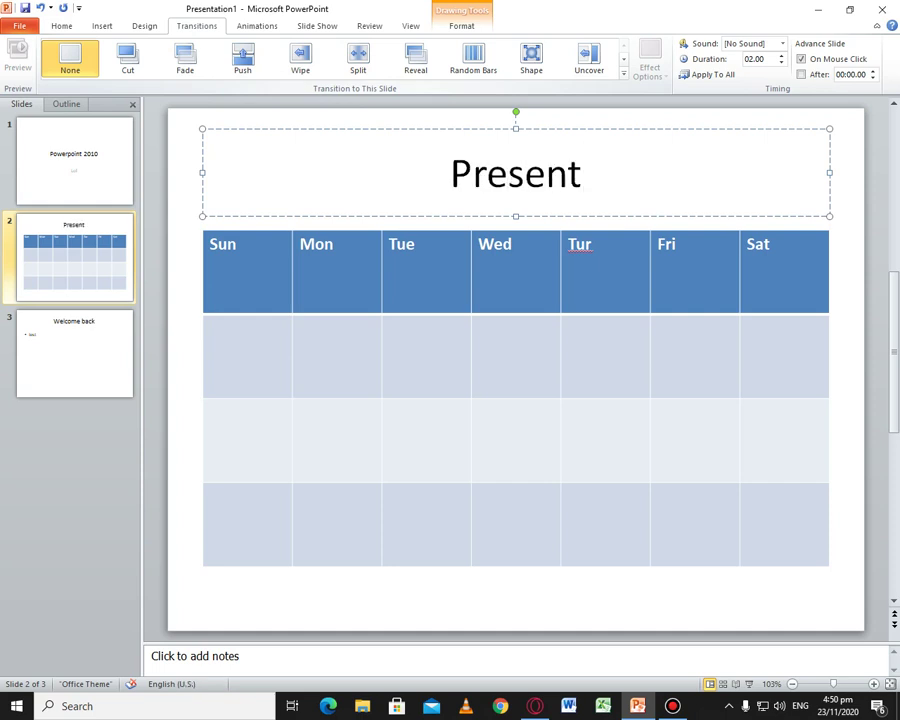
{"action": "type", "text": "Day"}
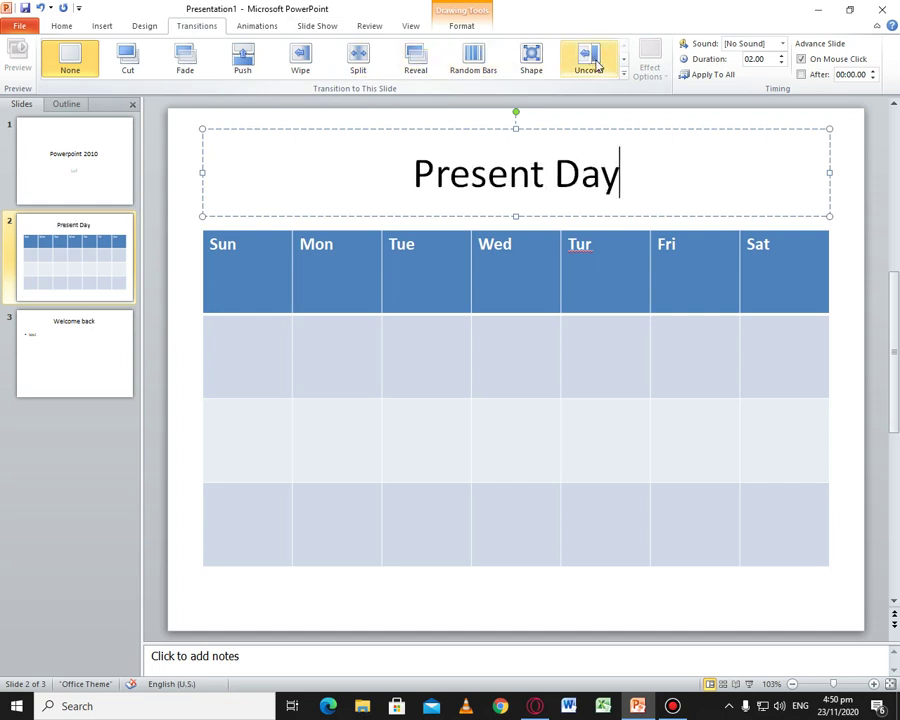
After trying several effects, give slide 2 a Reveal transition with the Applause sound
{"action": "left_click", "coordinate": [129, 74]}
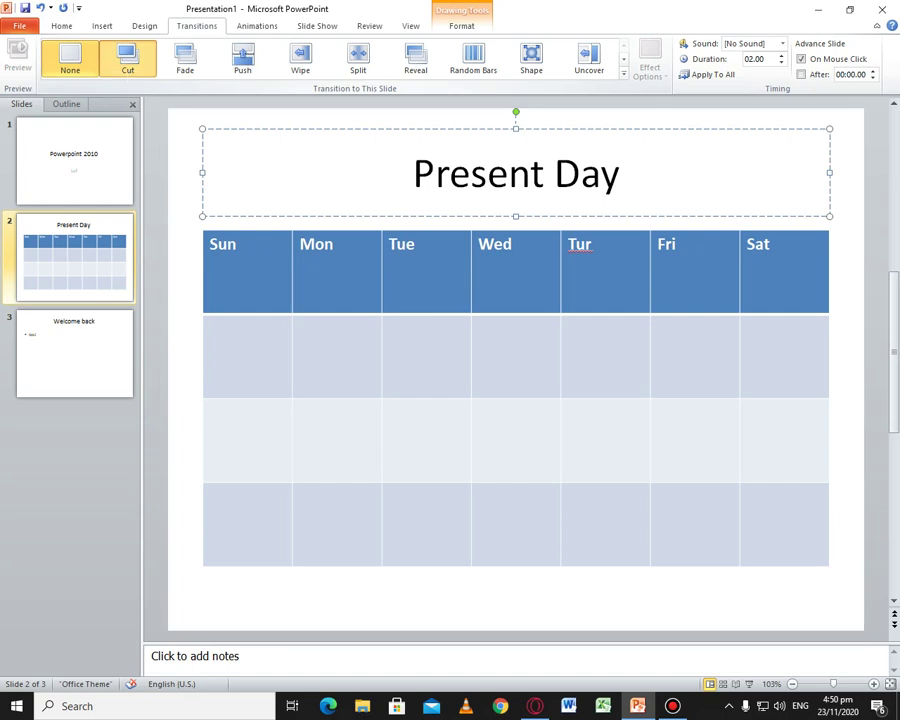
{"action": "left_click", "coordinate": [198, 62]}
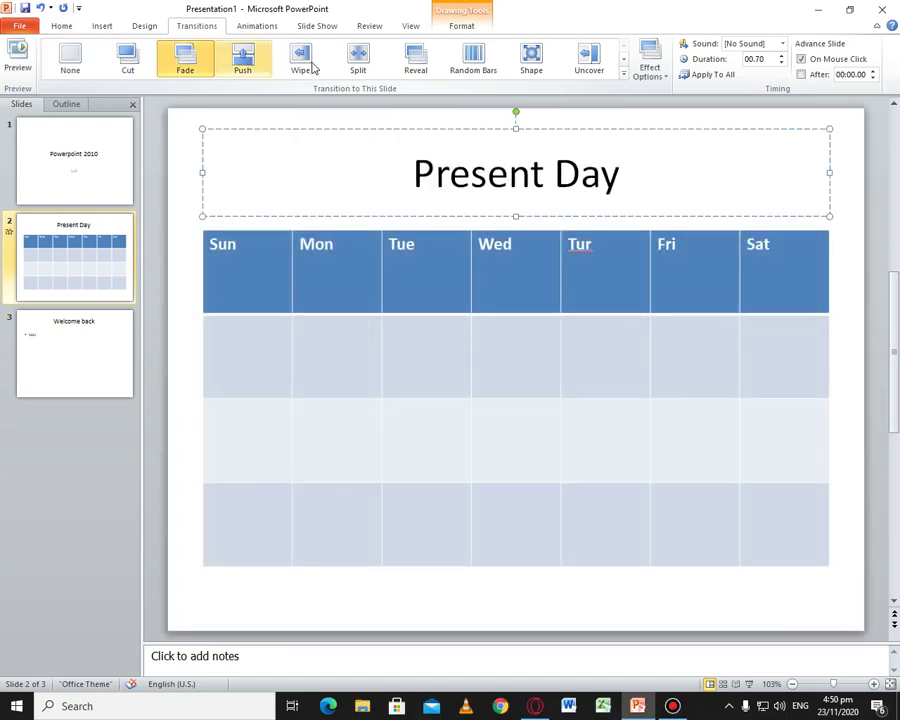
{"action": "left_click", "coordinate": [262, 63]}
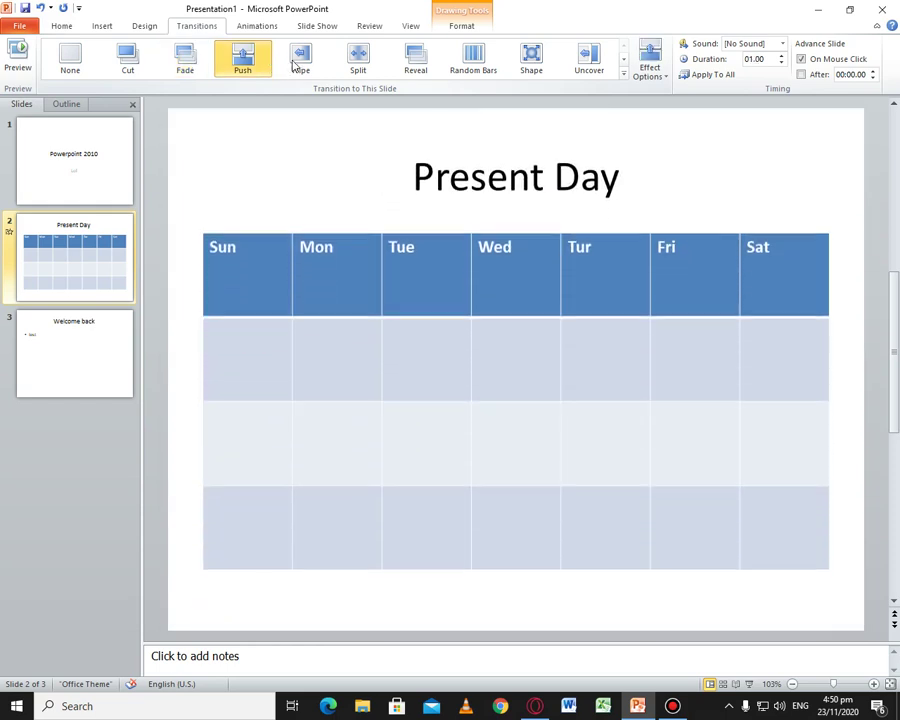
{"action": "left_click", "coordinate": [297, 63]}
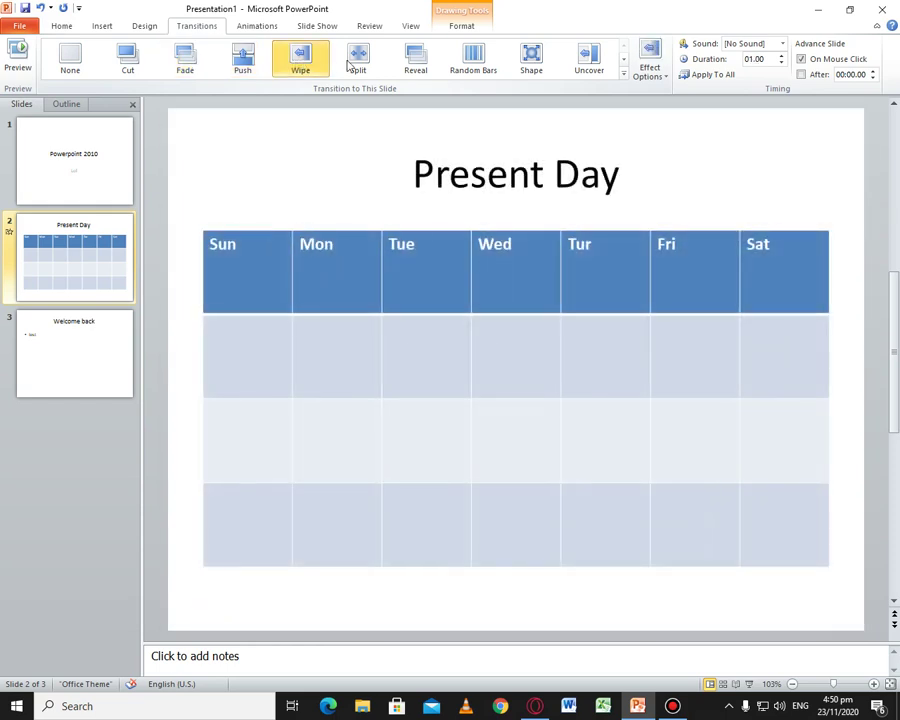
{"action": "left_click", "coordinate": [665, 76]}
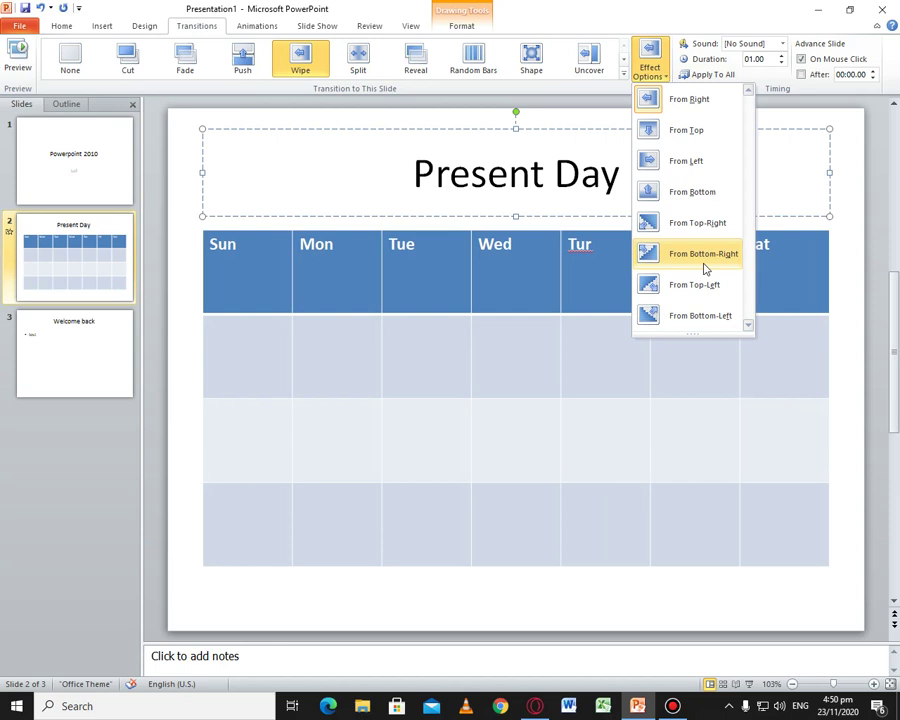
{"action": "left_click", "coordinate": [358, 63]}
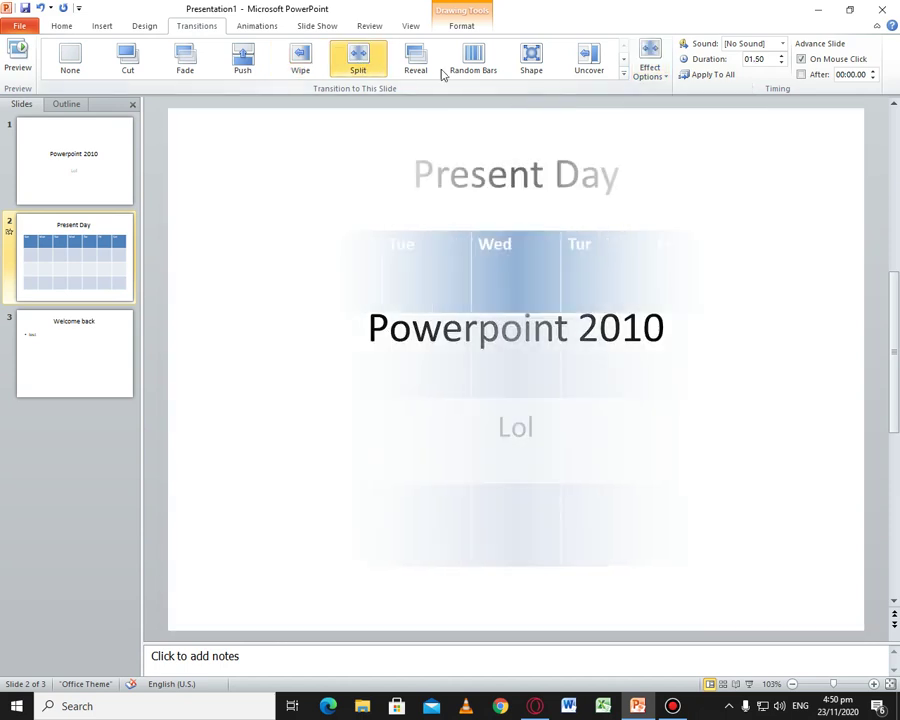
{"action": "left_click", "coordinate": [420, 60]}
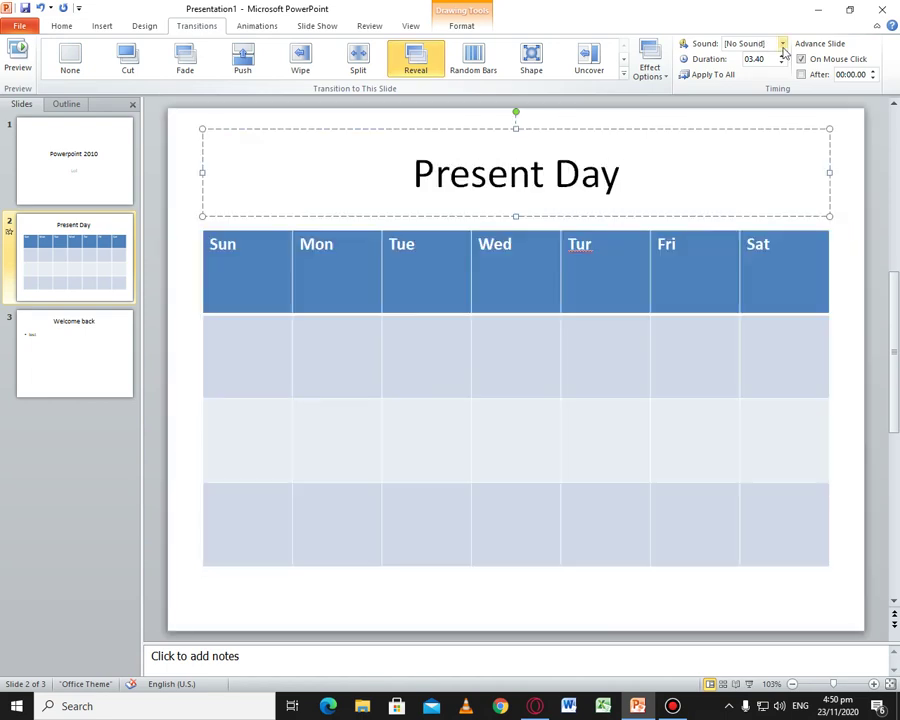
{"action": "left_click", "coordinate": [782, 44]}
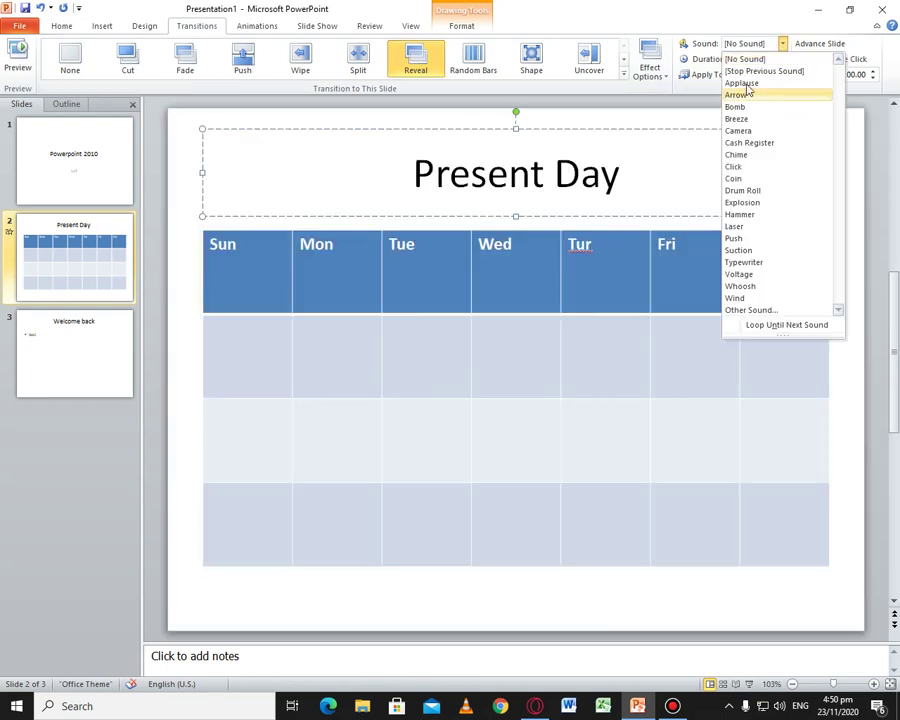
{"action": "left_click", "coordinate": [745, 84]}
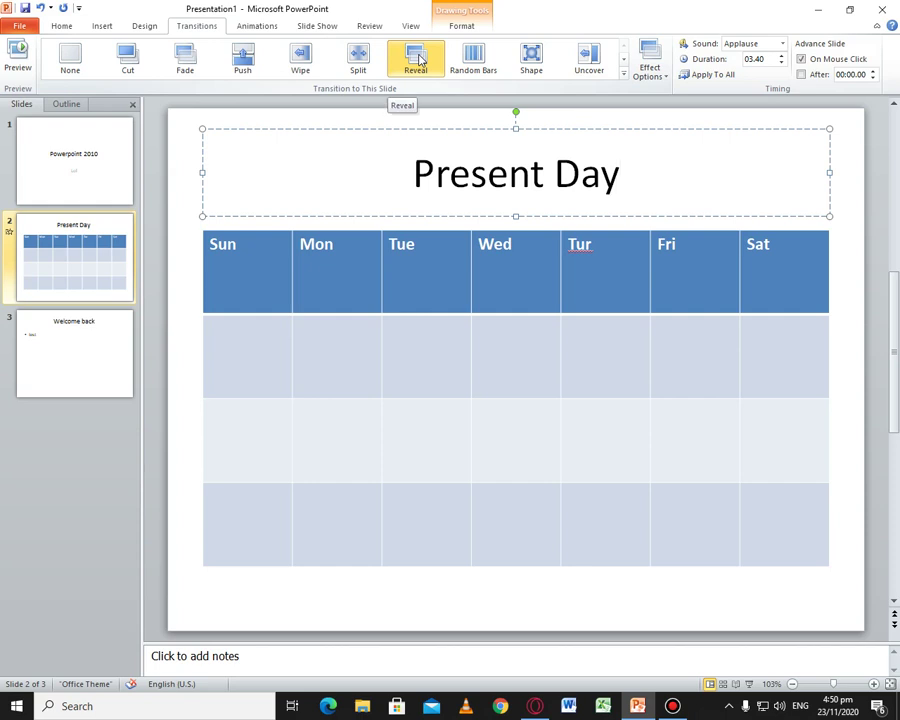
{"action": "left_click", "coordinate": [420, 60]}
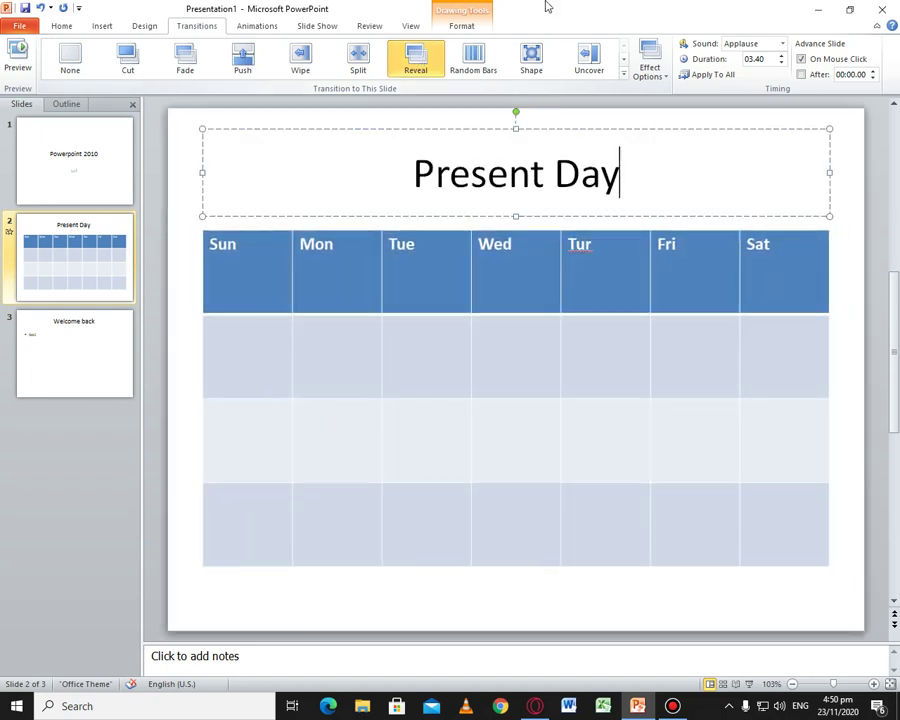
Apply the Shred transition to the 'Welcome back' slide 3
{"action": "left_click", "coordinate": [32, 342]}
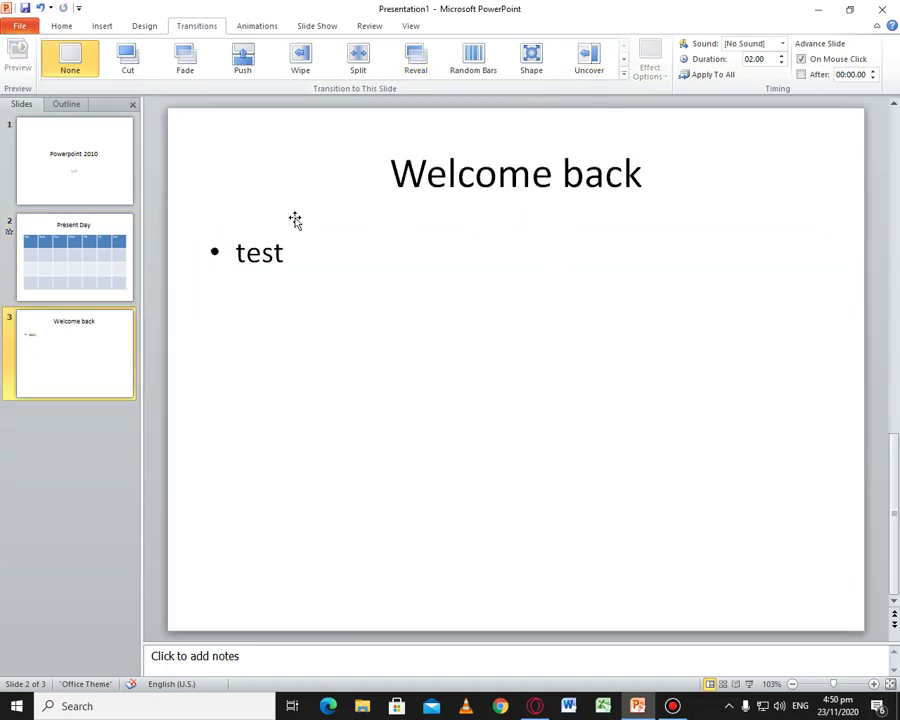
{"action": "left_click", "coordinate": [623, 74]}
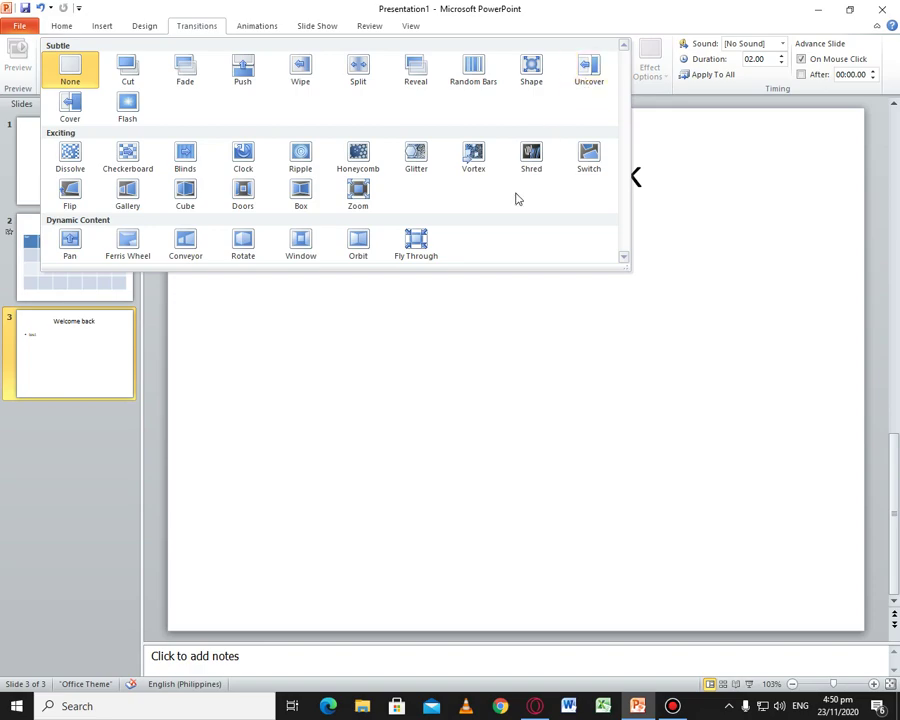
{"action": "left_click", "coordinate": [539, 163]}
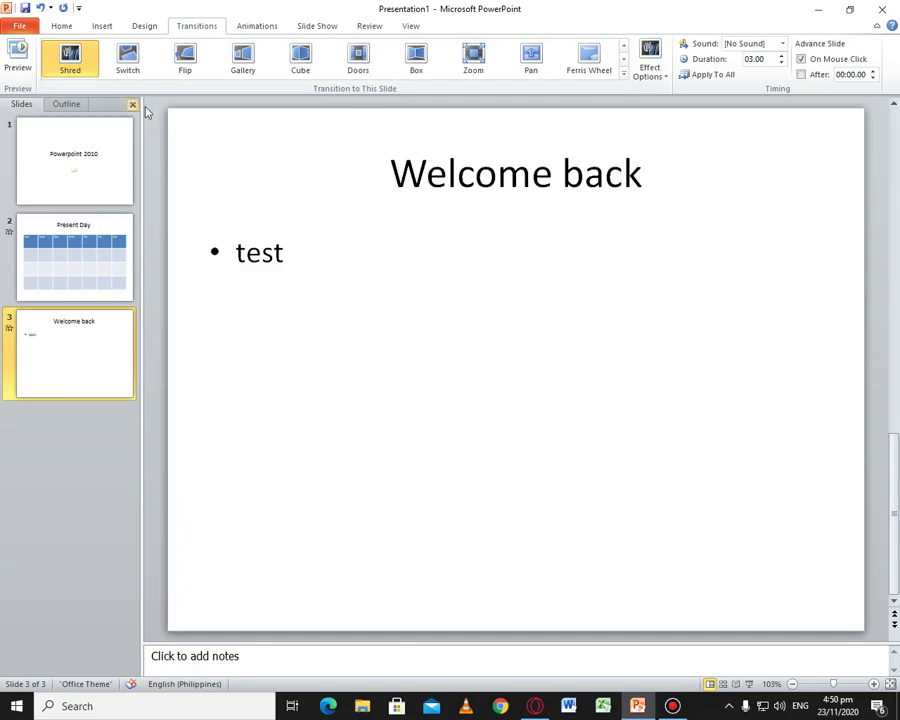
Add a fourth slide and apply the dark Module theme to that slide only
{"action": "left_click", "coordinate": [70, 26]}
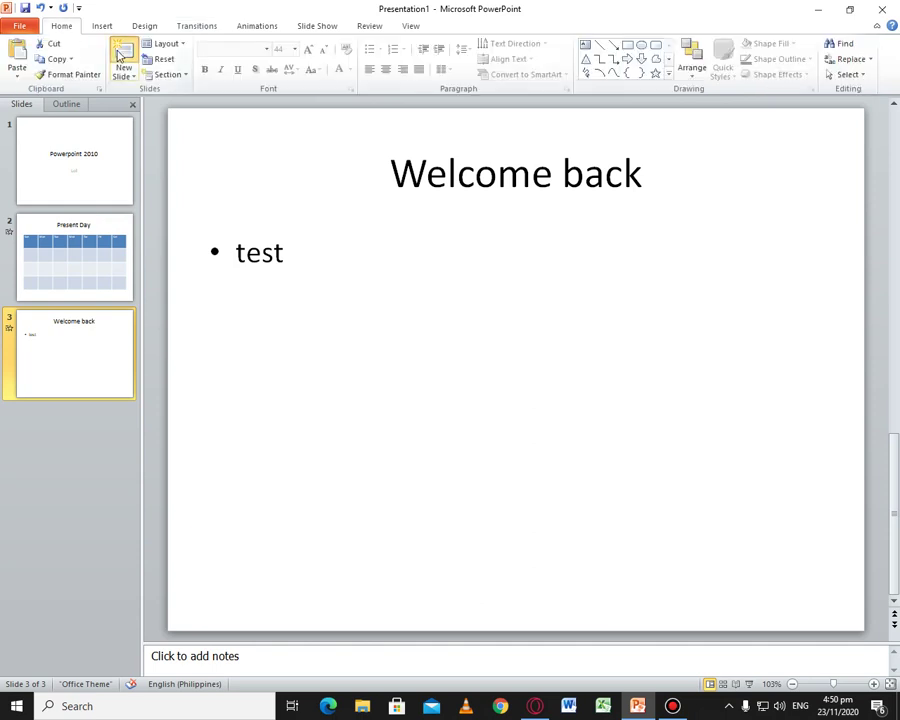
{"action": "left_click", "coordinate": [119, 55]}
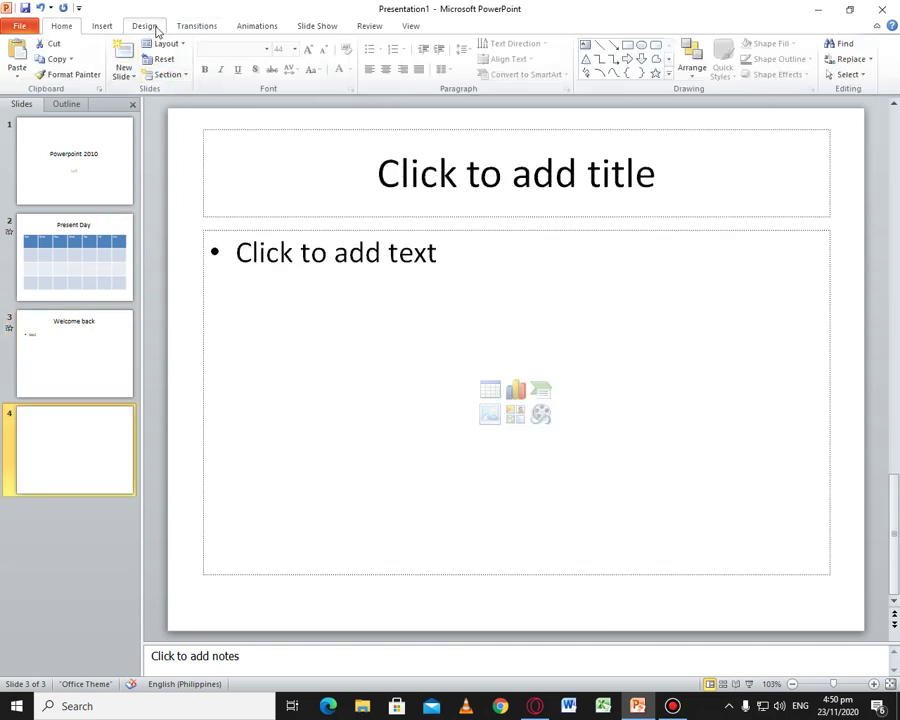
{"action": "left_click", "coordinate": [147, 27]}
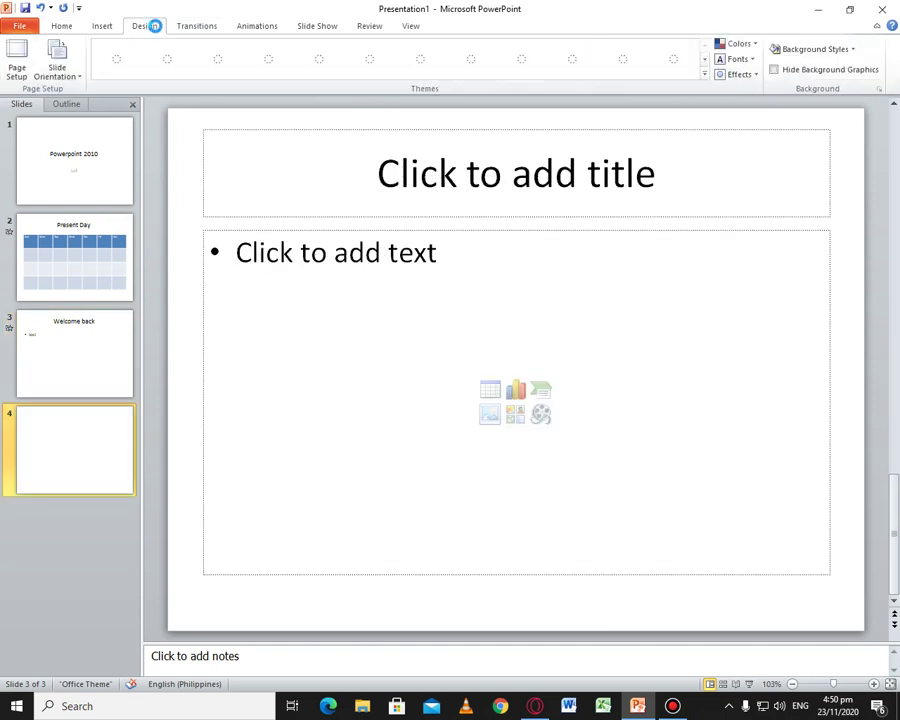
{"action": "left_click", "coordinate": [705, 74]}
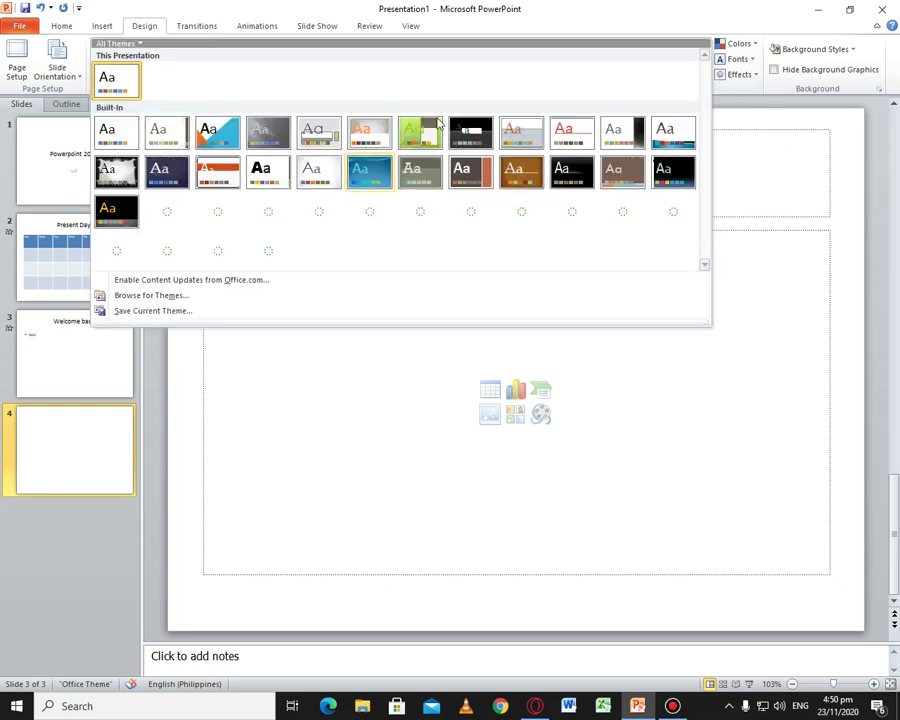
{"action": "right_click", "coordinate": [133, 212]}
{"action": "left_click", "coordinate": [150, 228]}
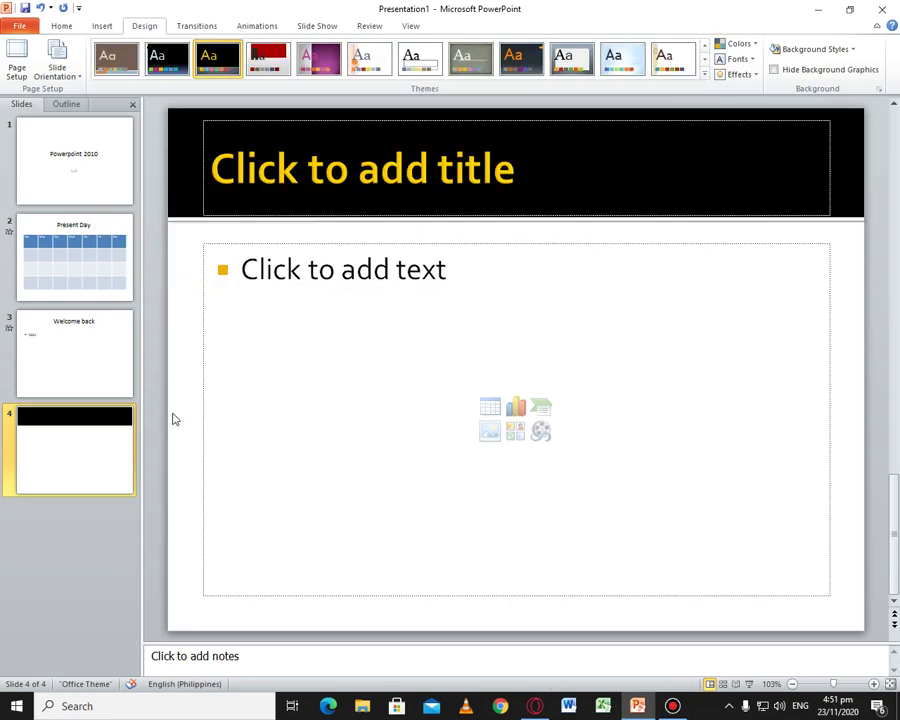
{"action": "left_click", "coordinate": [72, 30]}
Give slide 4 the Title Slide layout and the title 'Welcome to Dark Lol'
{"action": "left_click", "coordinate": [166, 45]}
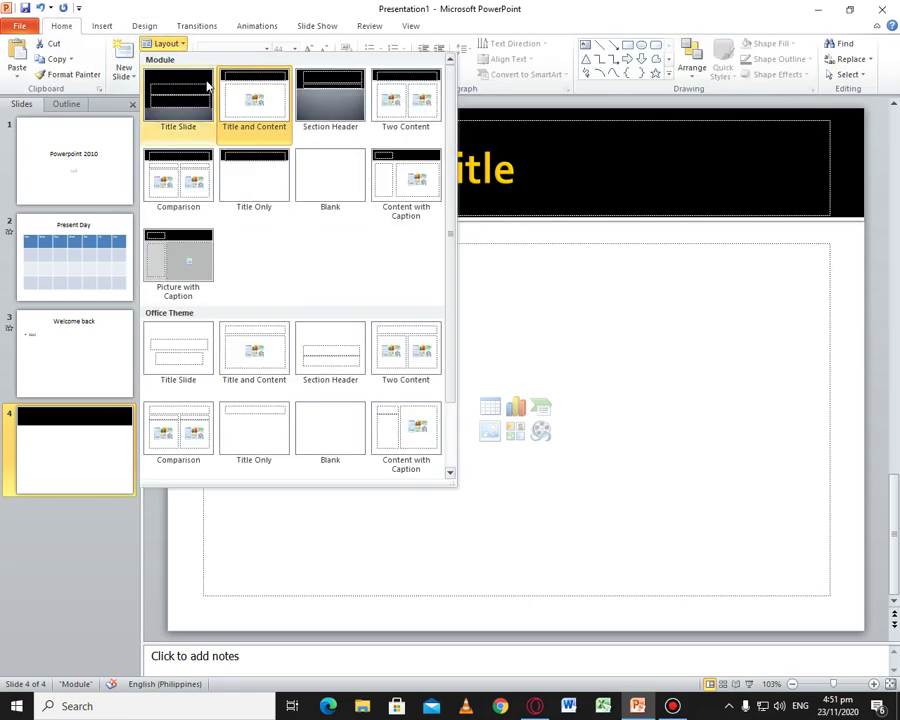
{"action": "left_click", "coordinate": [189, 110]}
{"action": "left_click", "coordinate": [548, 330]}
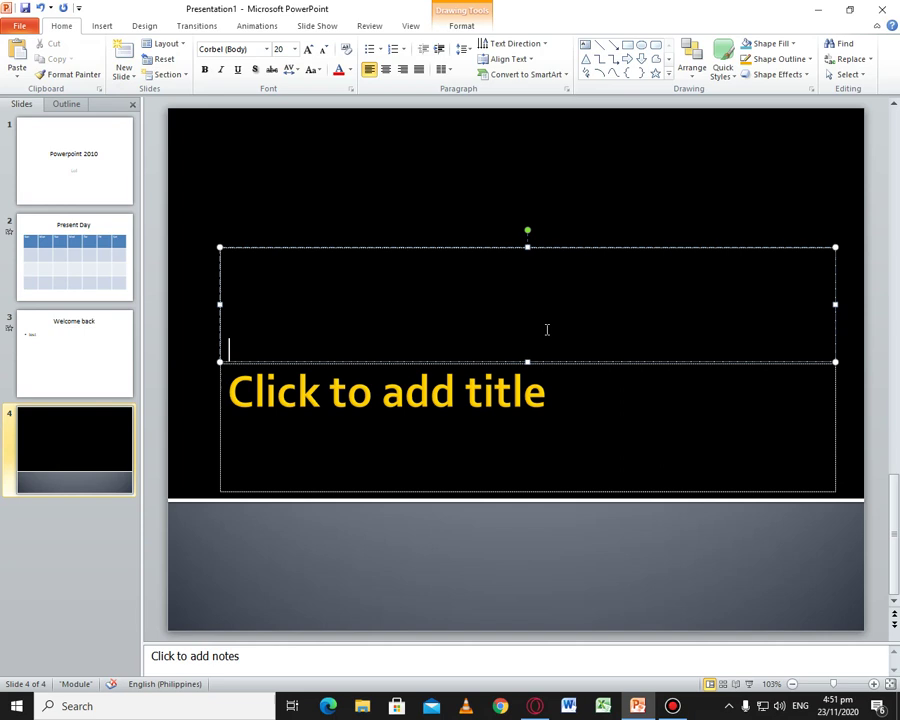
{"action": "left_click", "coordinate": [520, 411]}
{"action": "type", "text": "W"}
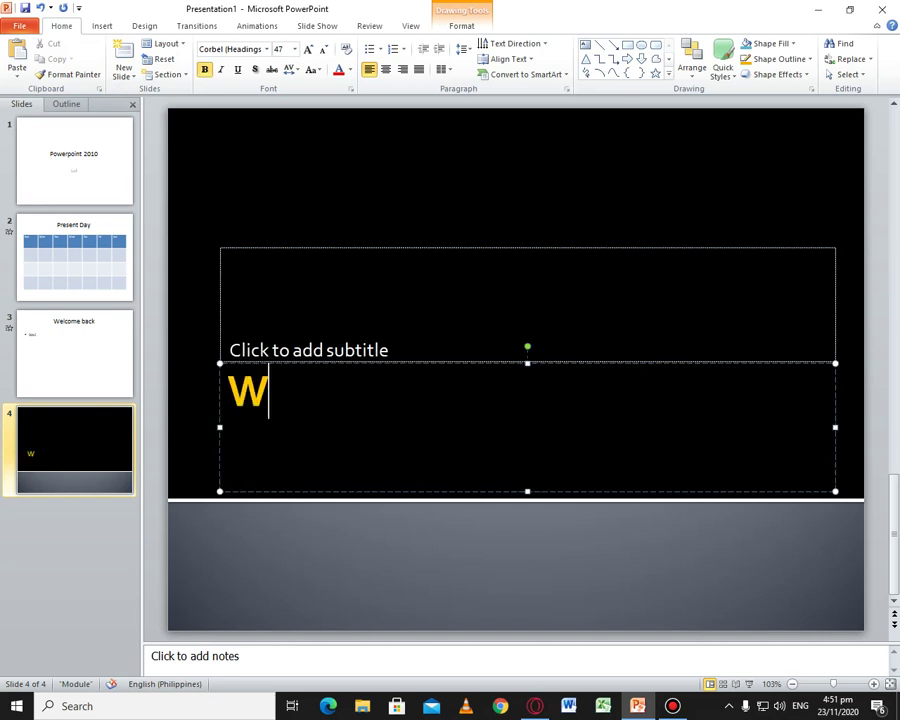
{"action": "type", "text": "elcome to"}
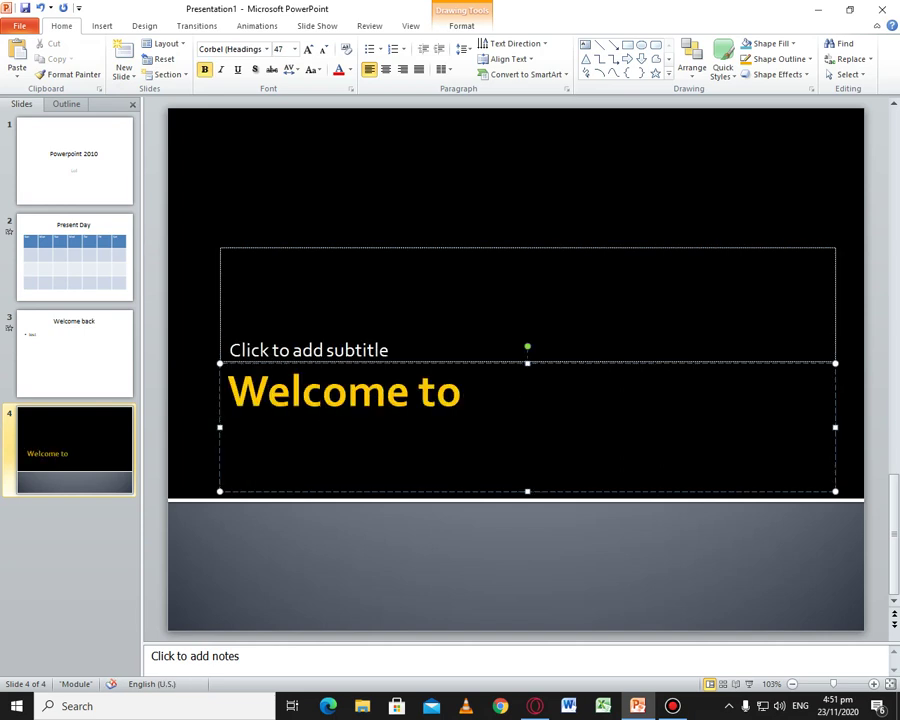
{"action": "type", "text": " Dark "}
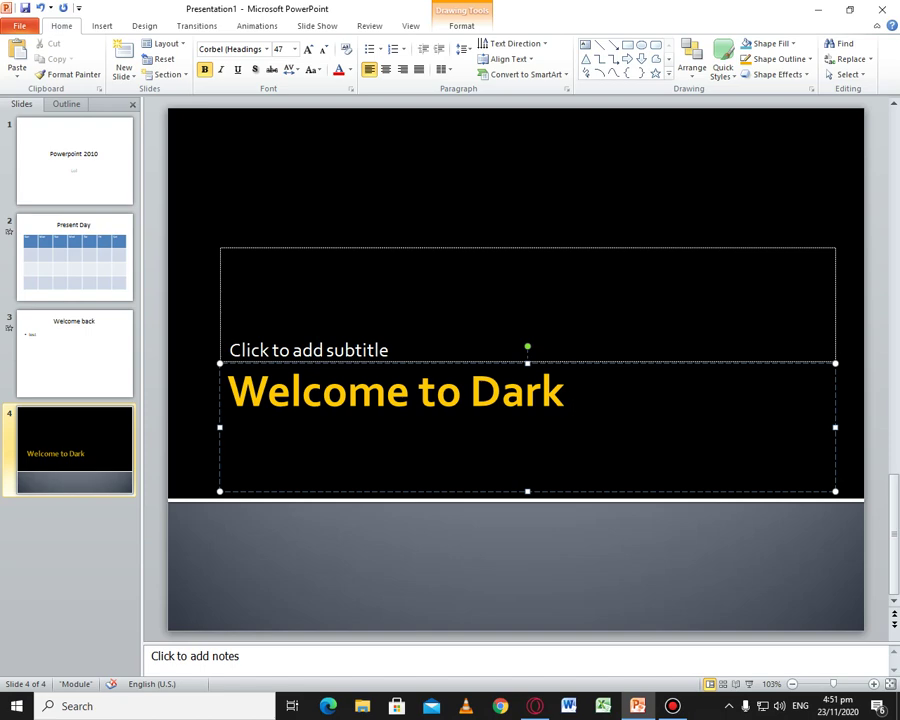
{"action": "type", "text": "Lol"}
Add the subtitle 'Subscribe to me (NOT BEGGING)', correcting typos along the way
{"action": "left_click", "coordinate": [543, 316]}
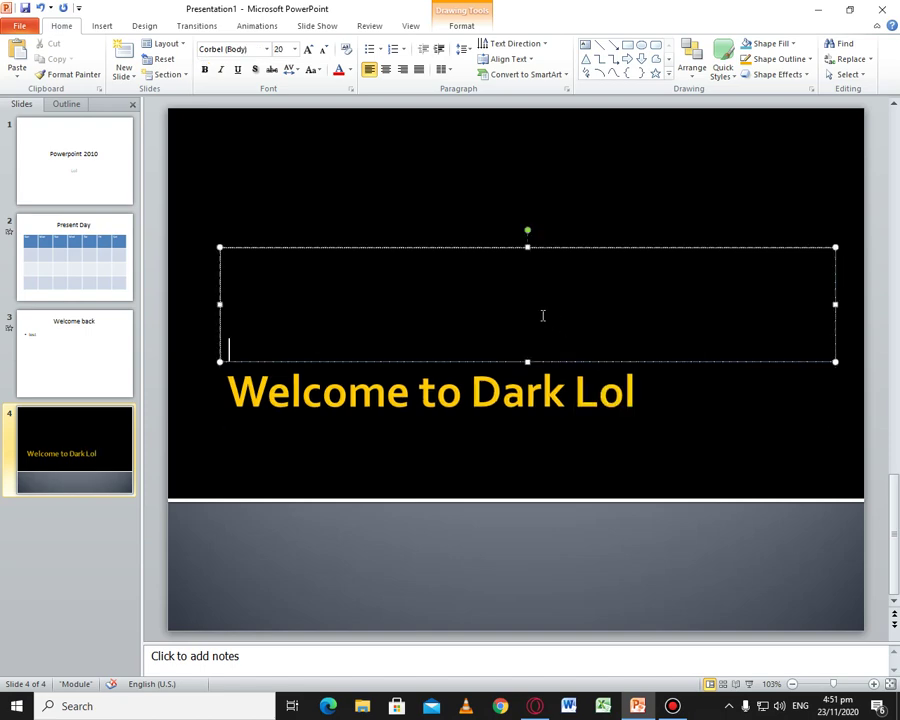
{"action": "type", "text": "Su"}
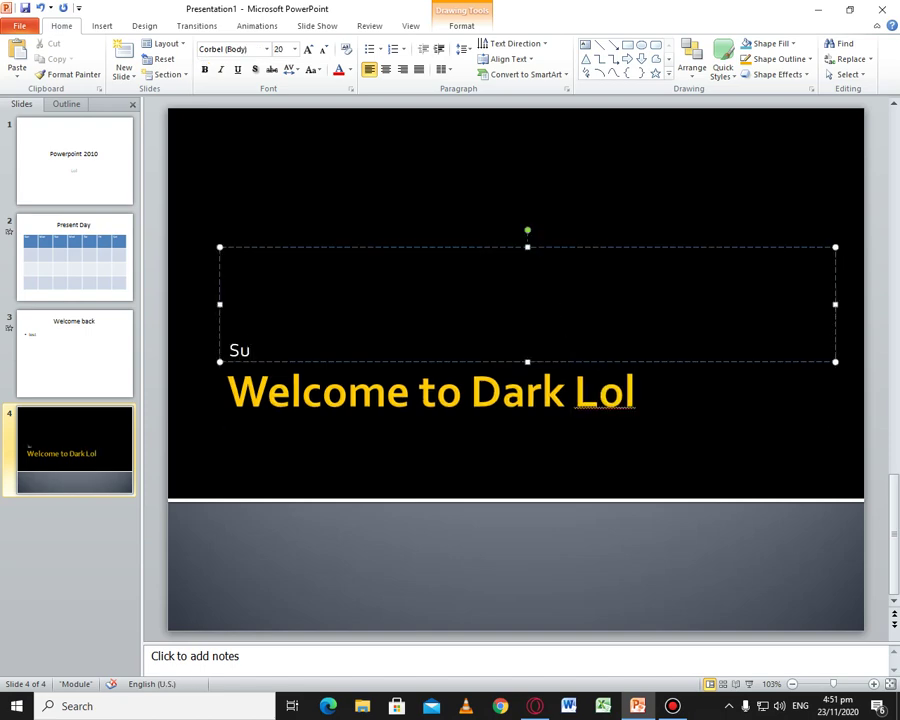
{"action": "type", "text": "bscribe to"}
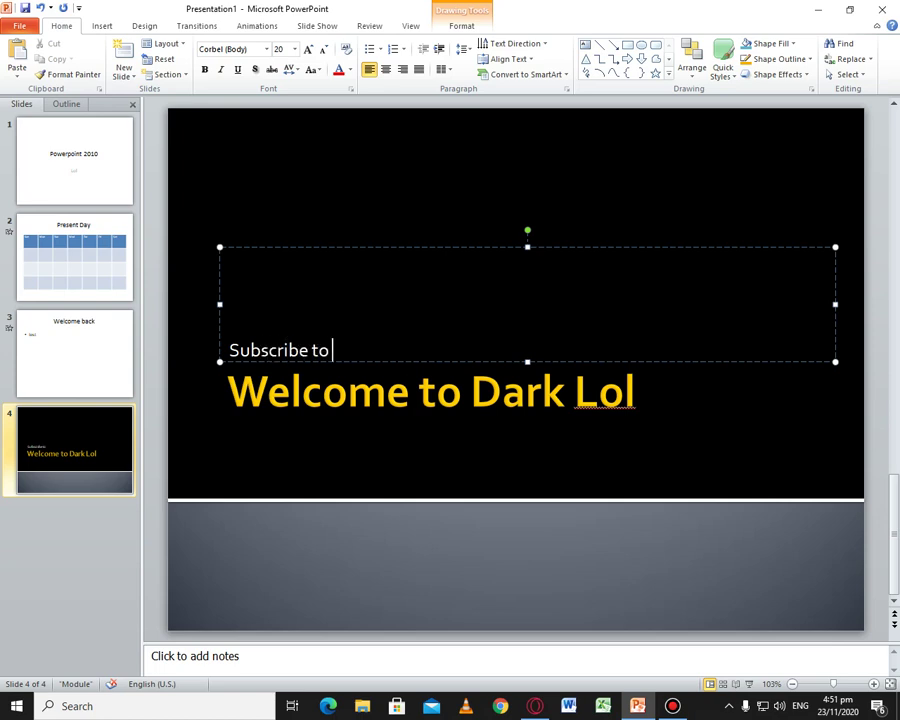
{"action": "type", "text": " me (NOT Be"}
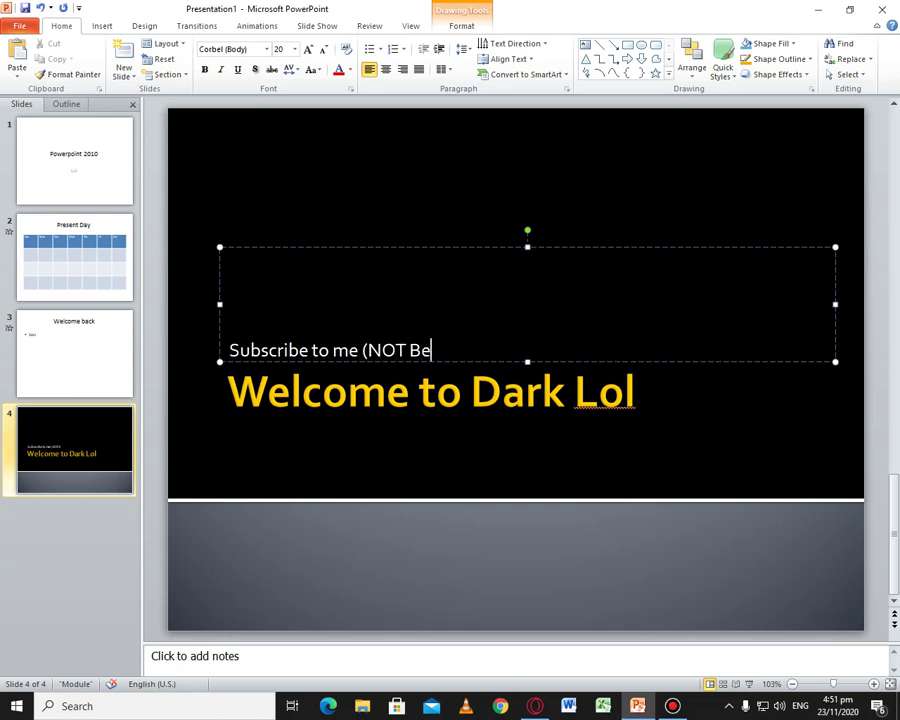
{"action": "key", "text": "BackSpace"}
{"action": "key", "text": "BackSpace"}
{"action": "key", "text": "BackSpace"}
{"action": "key", "text": "BackSpace"}
{"action": "type", "text": "N"}
{"action": "key", "text": "BackSpace"}
{"action": "type", "text": "BEGGU"}
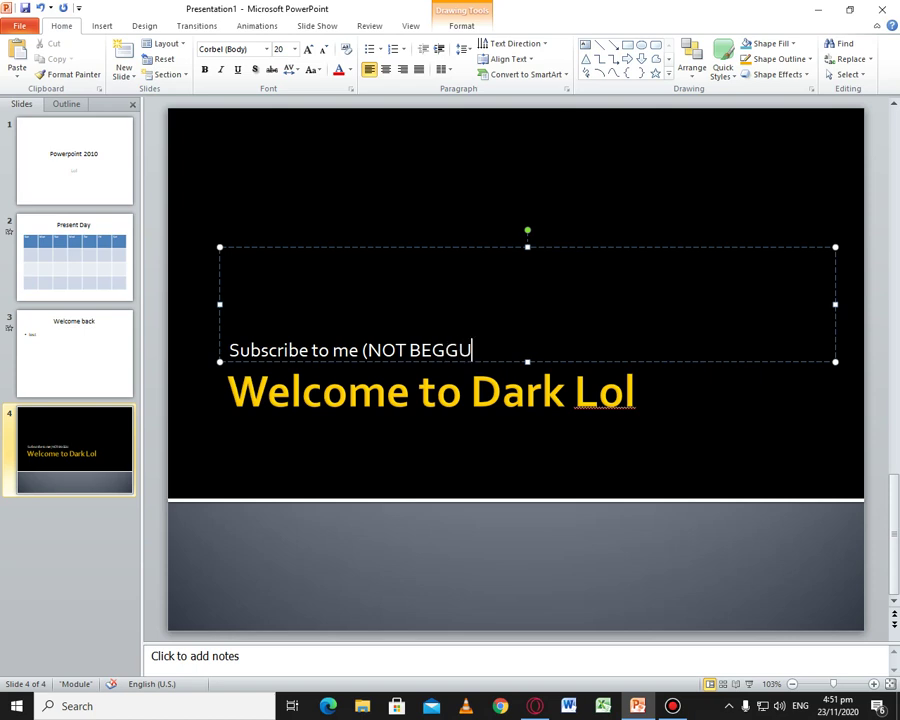
{"action": "type", "text": "IN"}
{"action": "left_click", "coordinate": [52, 458]}
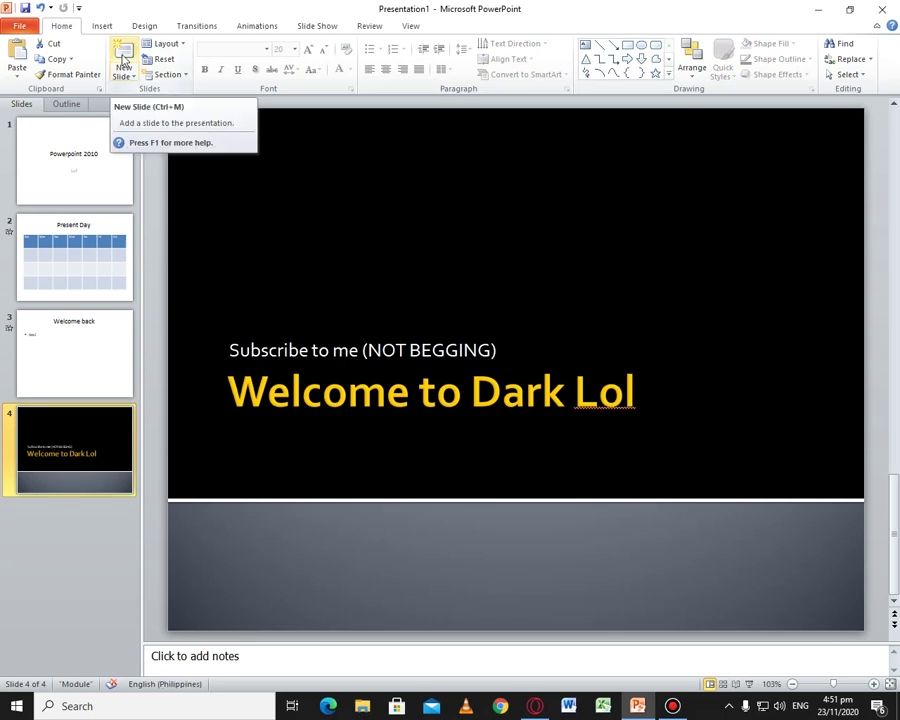
Add a fifth slide after slide 4, dismissing the Clip Art pane
{"action": "left_click", "coordinate": [123, 60]}
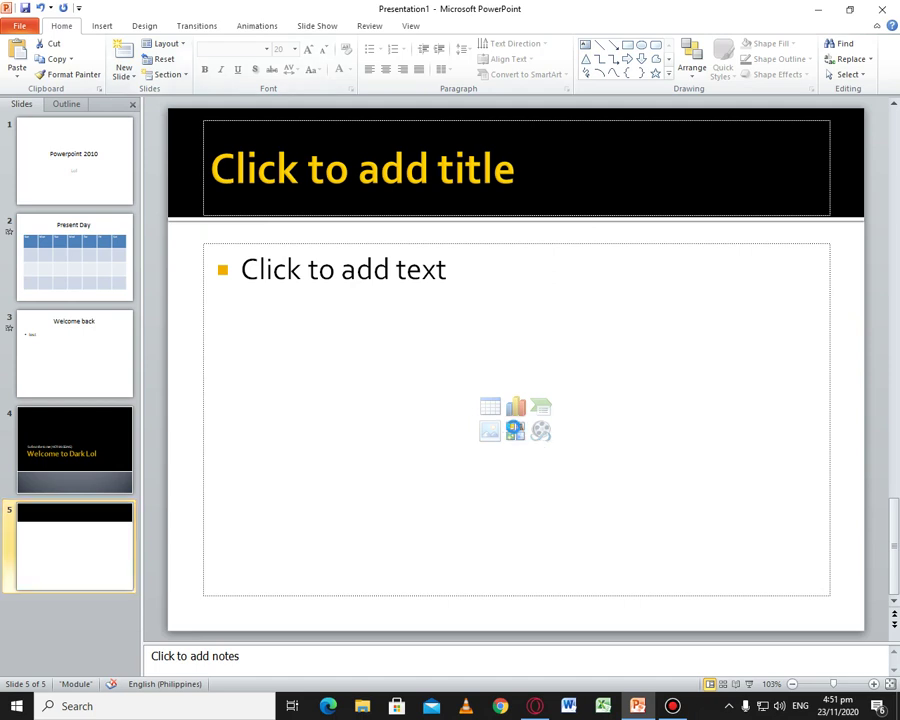
{"action": "left_click", "coordinate": [514, 431]}
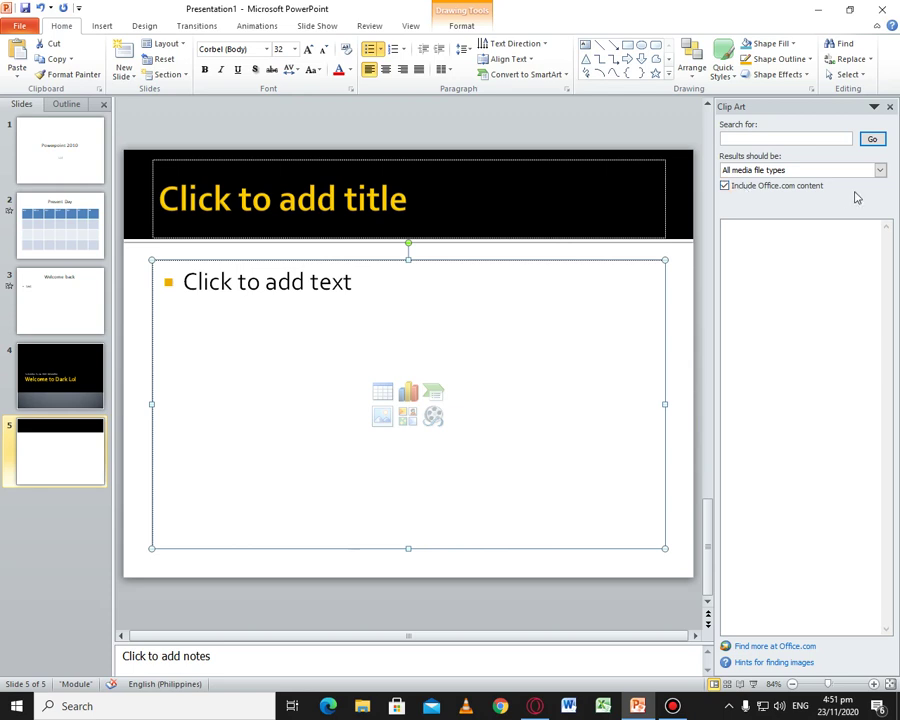
{"action": "left_click", "coordinate": [889, 106]}
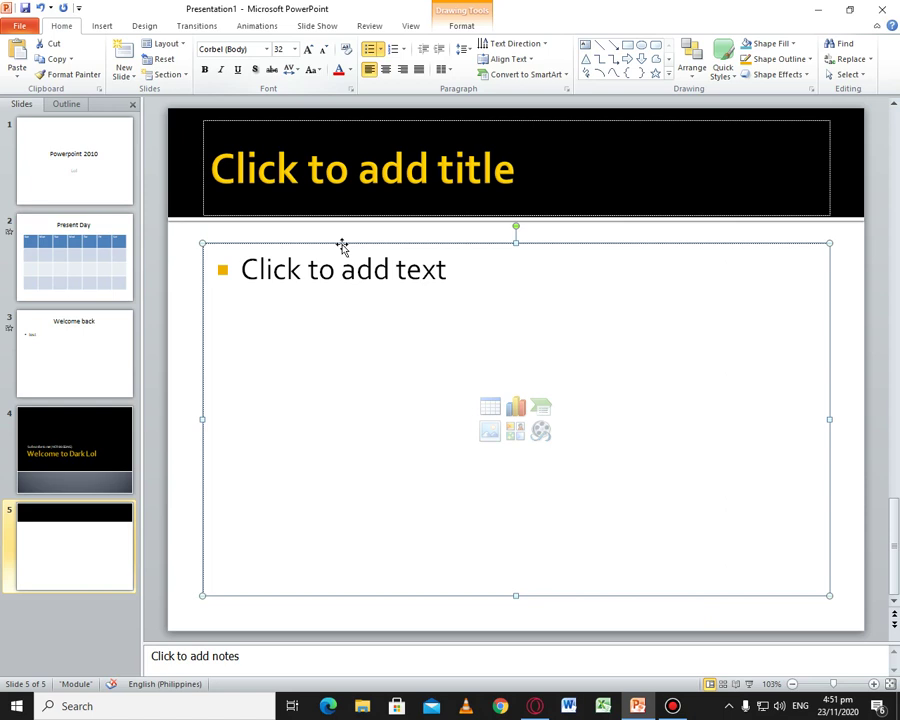
{"action": "left_click", "coordinate": [282, 155]}
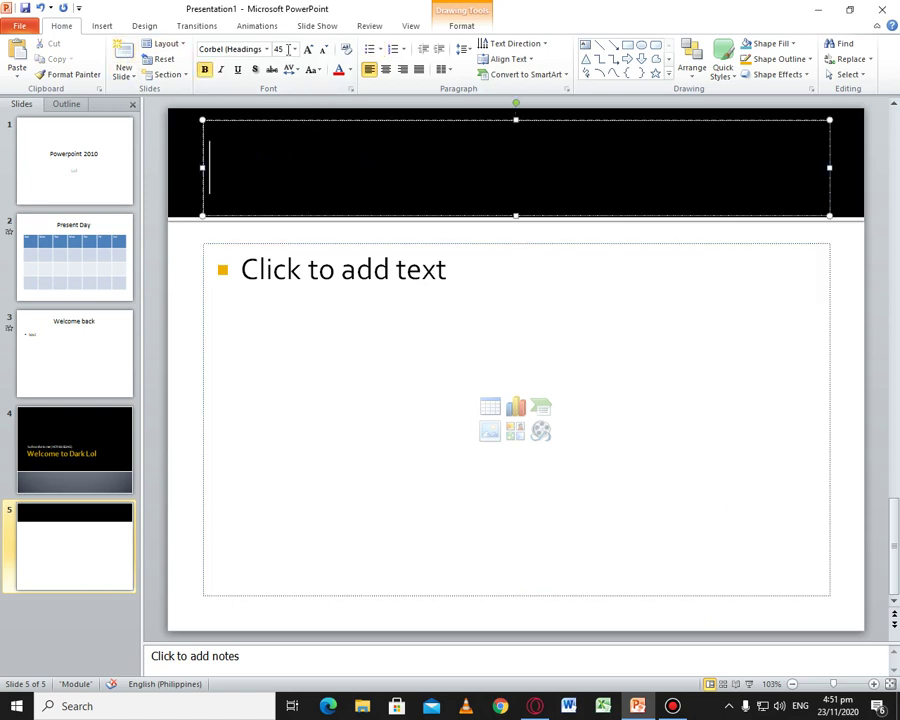
Find the orange-blue angled theme in the Design gallery and bring up its apply options
{"action": "left_click", "coordinate": [144, 26]}
{"action": "scroll", "coordinate": [686, 60], "scroll_direction": "down", "scroll_amount": 1}
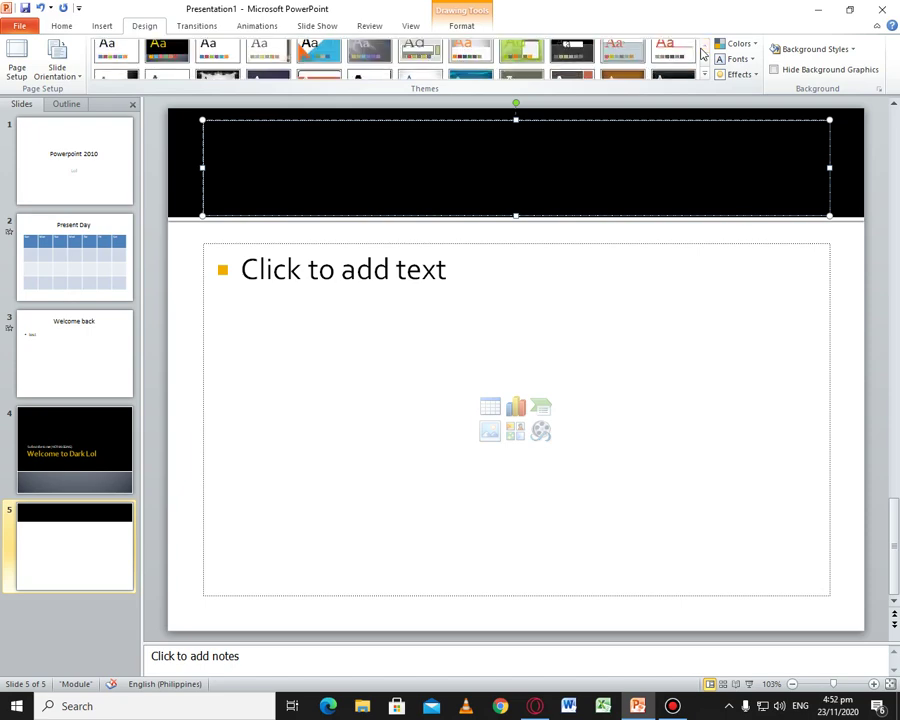
{"action": "right_click", "coordinate": [348, 78]}
{"action": "right_click", "coordinate": [323, 66]}
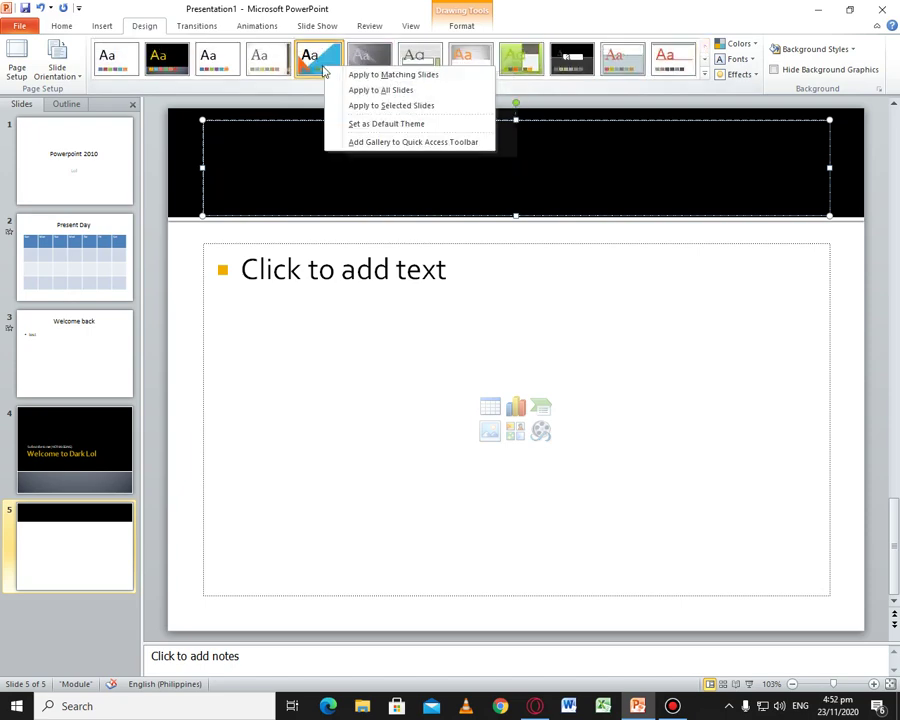
Apply the angled theme to slide 5 only and give it the Title Slide layout
{"action": "left_click", "coordinate": [362, 106]}
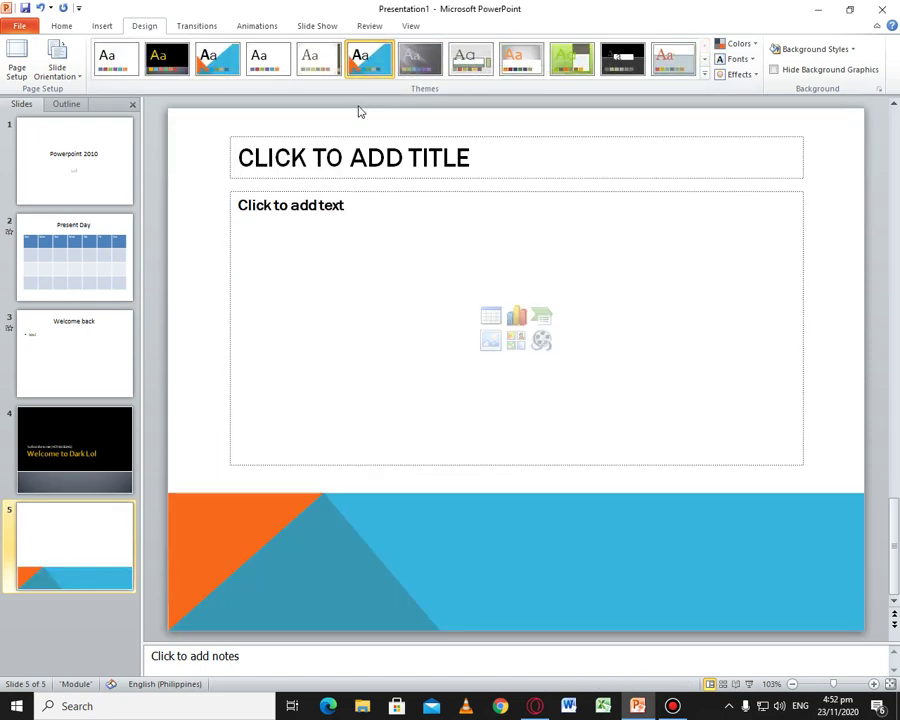
{"action": "left_click", "coordinate": [68, 25]}
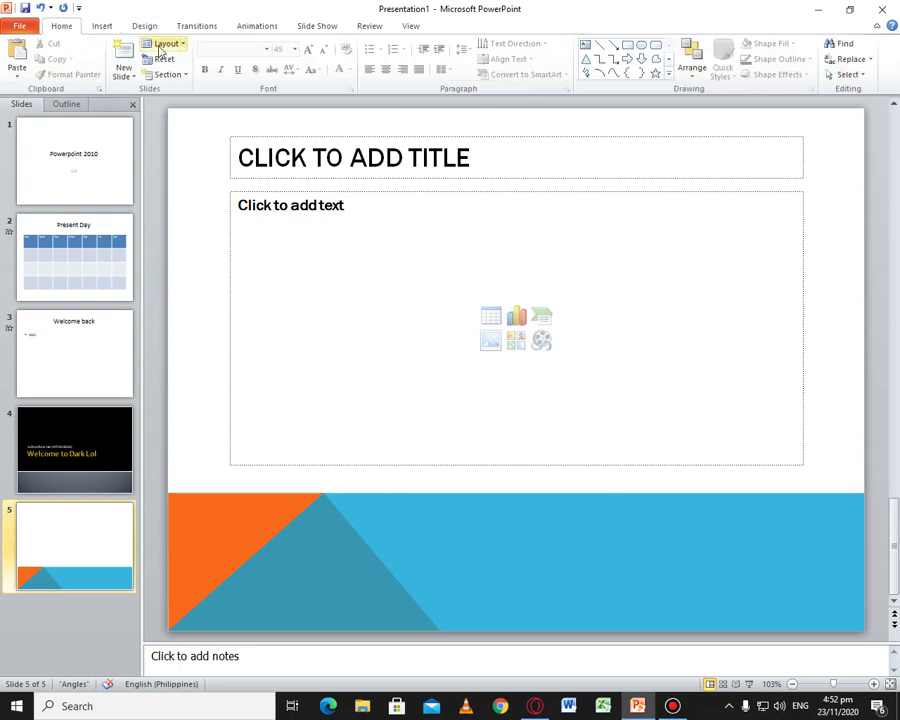
{"action": "left_click", "coordinate": [162, 44]}
{"action": "left_click", "coordinate": [197, 97]}
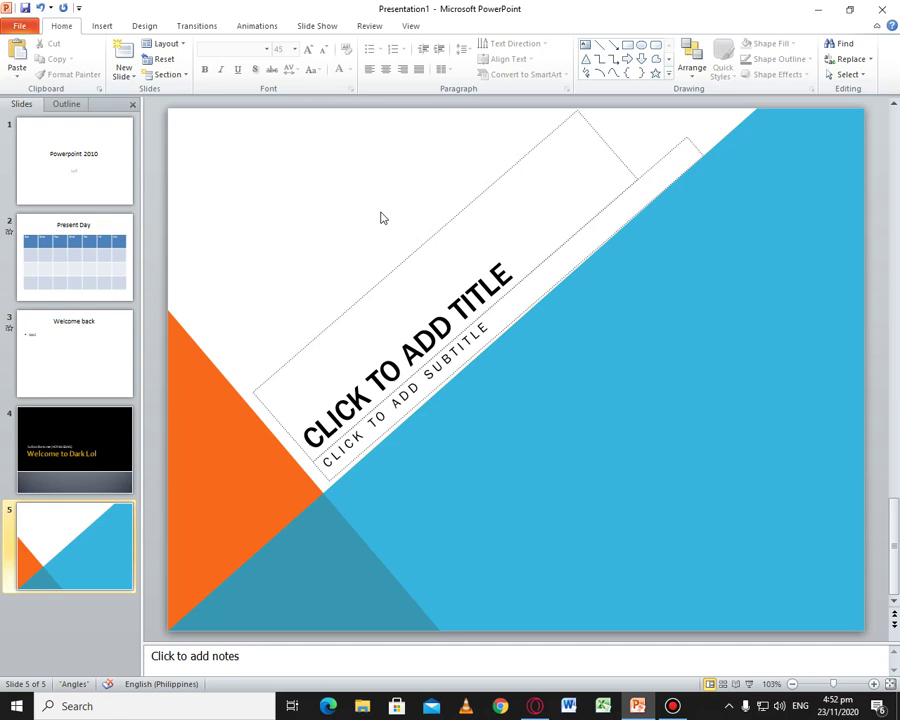
Title slide 5 'WRAPPER 4 LIFE' with the subtitle 'LIKE THE VIDEO!'
{"action": "left_click", "coordinate": [390, 385]}
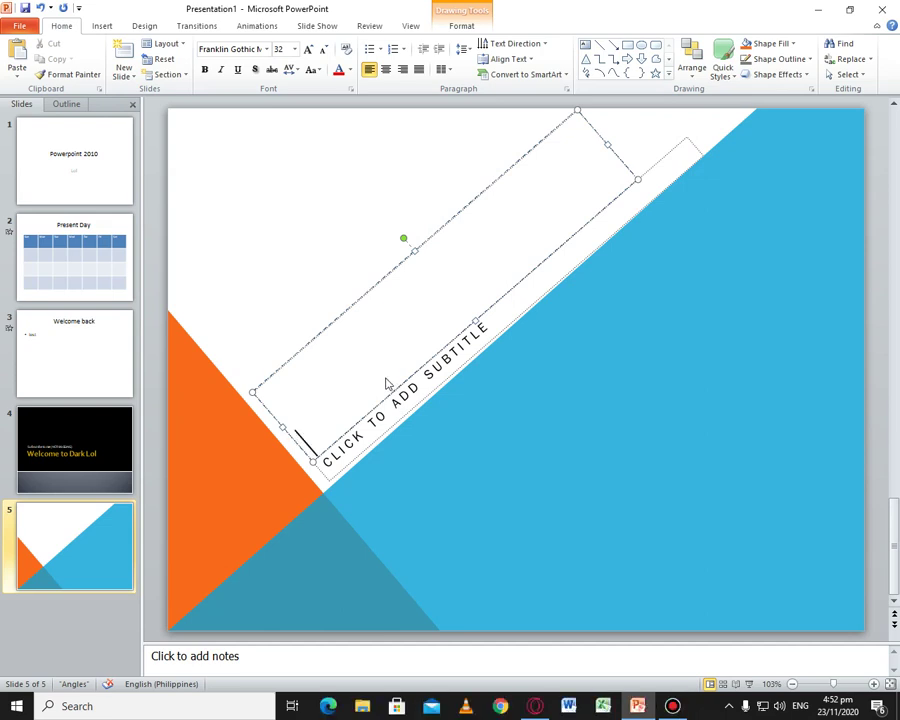
{"action": "type", "text": "WRAPPER "}
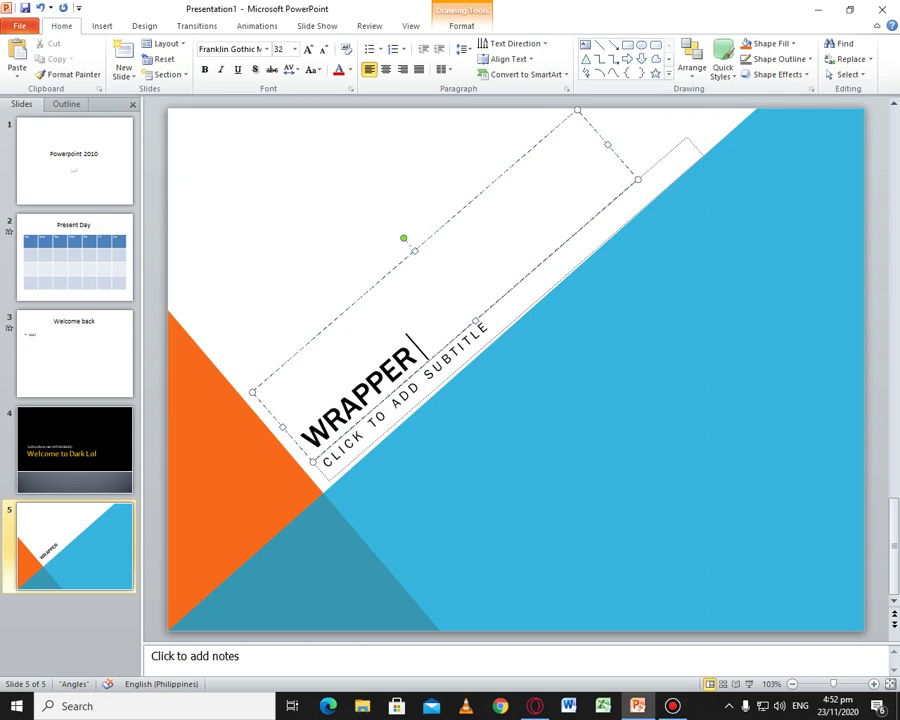
{"action": "type", "text": "4 LIFE"}
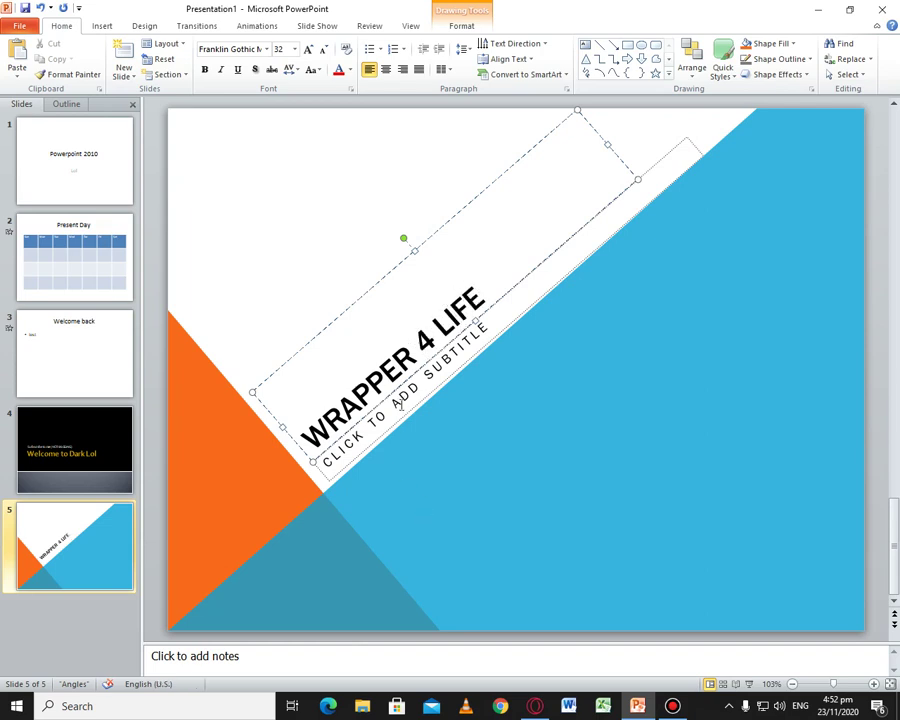
{"action": "left_click", "coordinate": [398, 403]}
{"action": "type", "text": "LIK"}
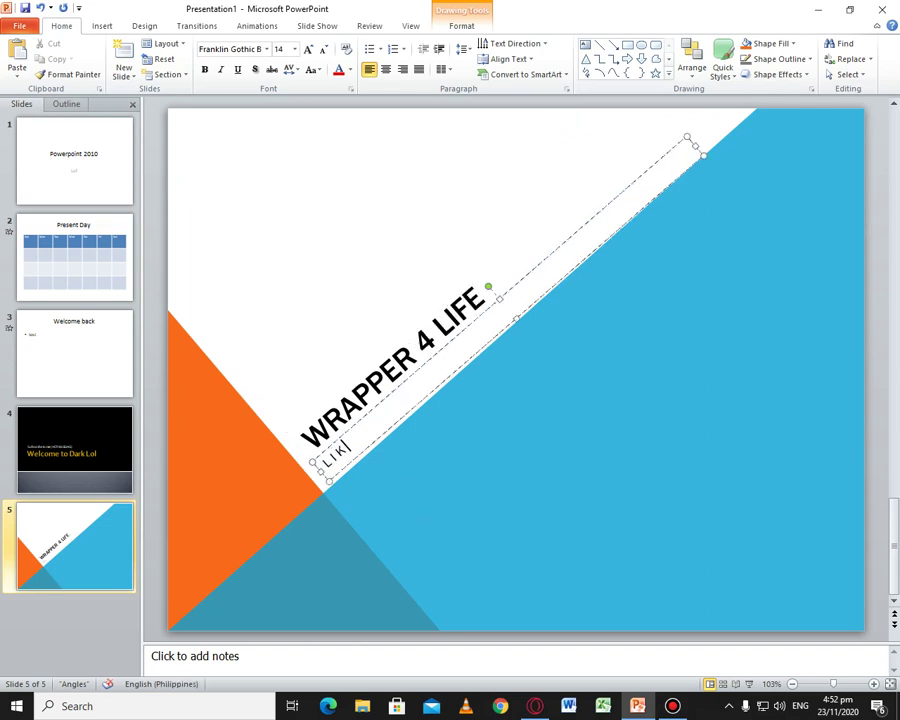
{"action": "type", "text": "E THE"}
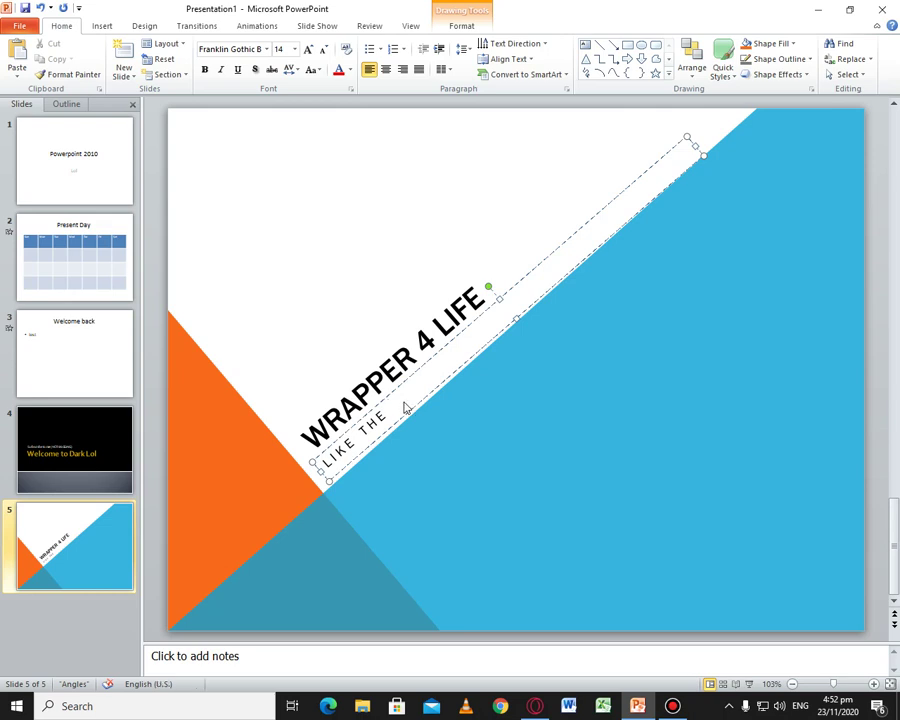
{"action": "type", "text": " VIDEO!"}
{"action": "left_click", "coordinate": [454, 445]}
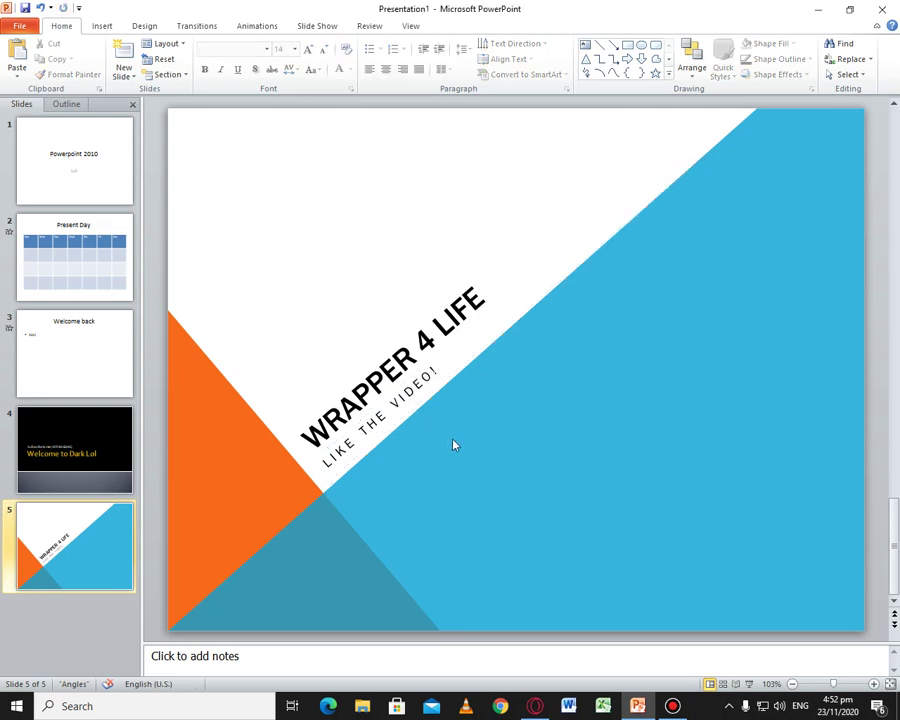
Give slide 5 the Rotate transition, then return to slide 1
{"action": "left_click", "coordinate": [192, 25]}
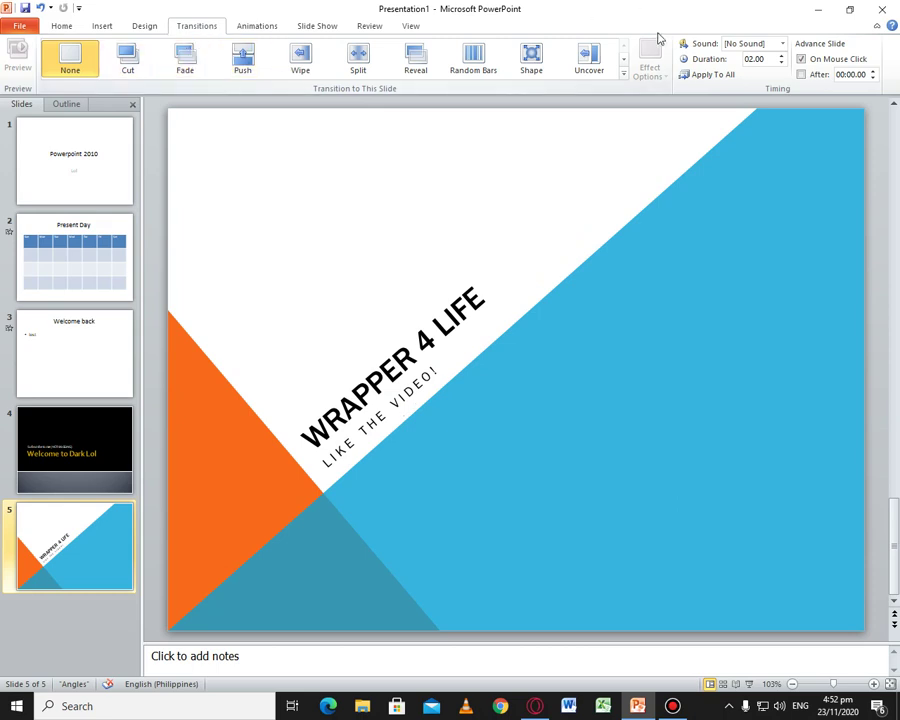
{"action": "left_click", "coordinate": [623, 74]}
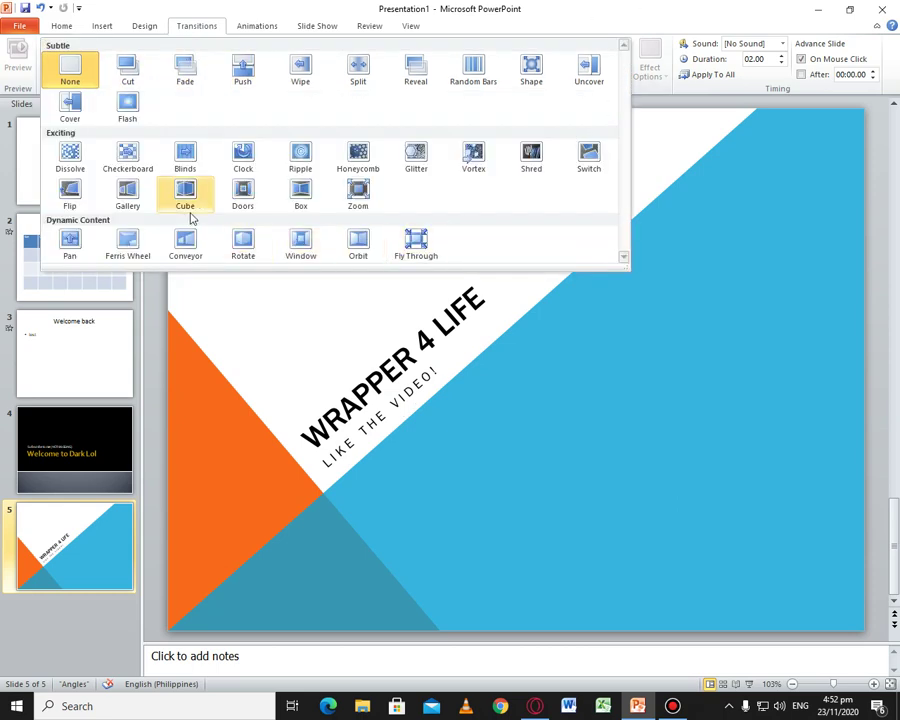
{"action": "left_click", "coordinate": [243, 247]}
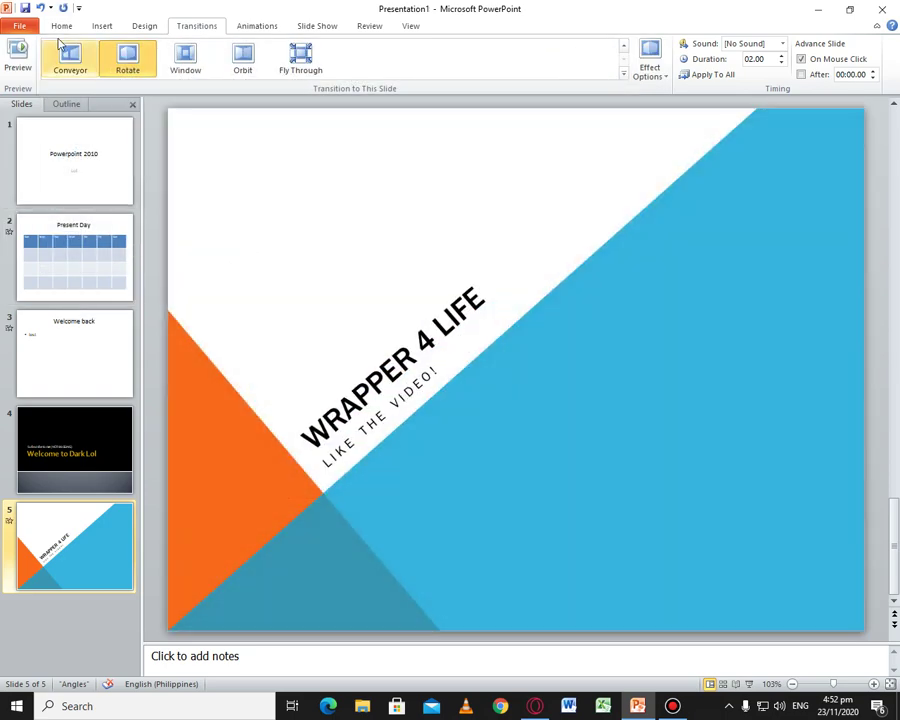
{"action": "left_click", "coordinate": [94, 132]}
{"action": "left_click", "coordinate": [317, 26]}
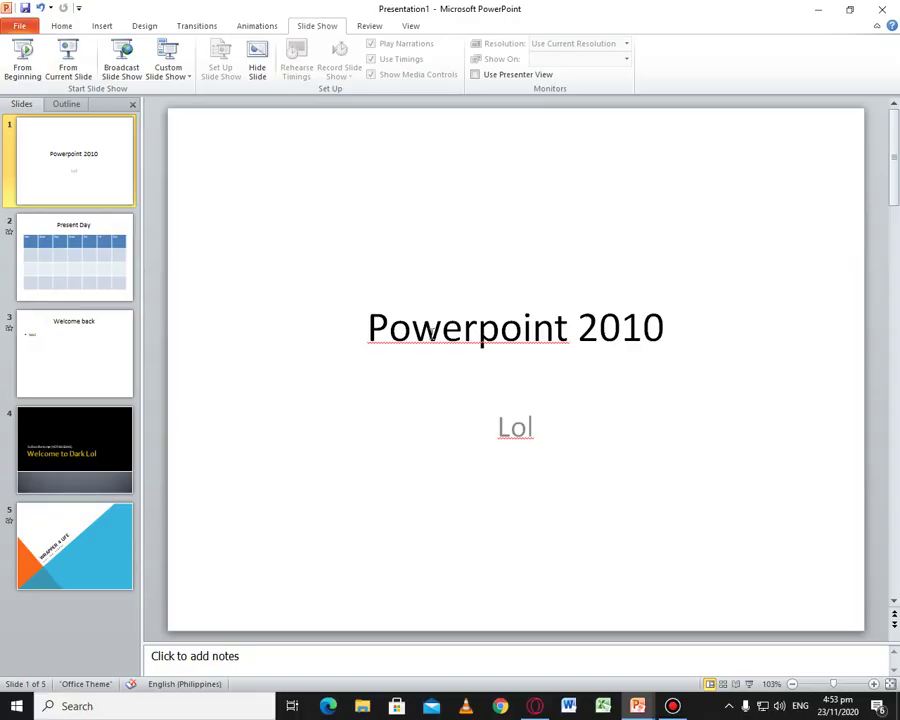
Close PowerPoint without saving and bring up the Bandicam recorder window
{"action": "left_click", "coordinate": [882, 9]}
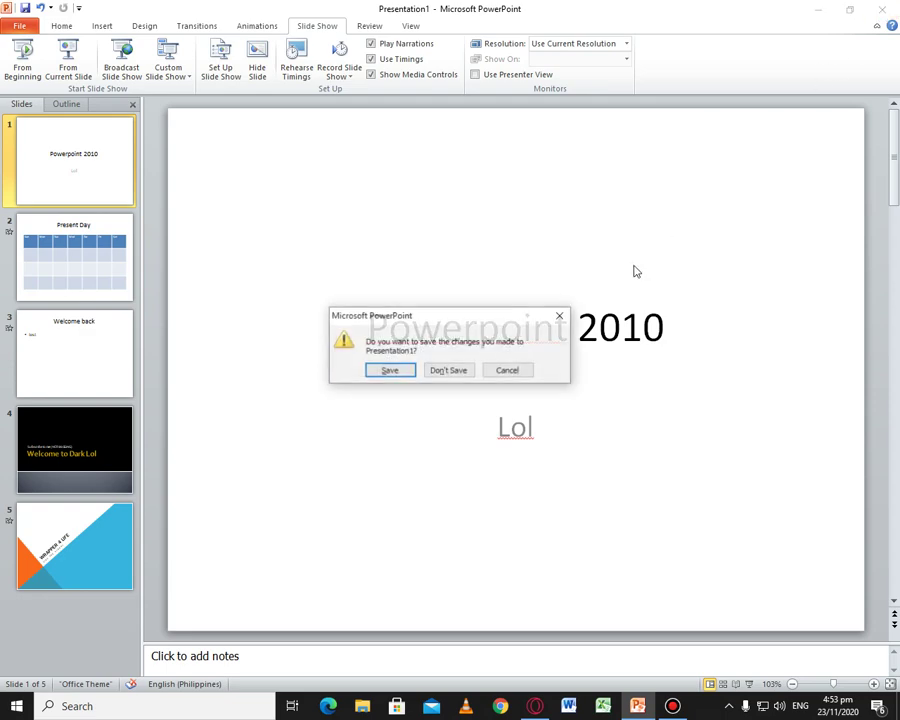
{"action": "left_click", "coordinate": [447, 368]}
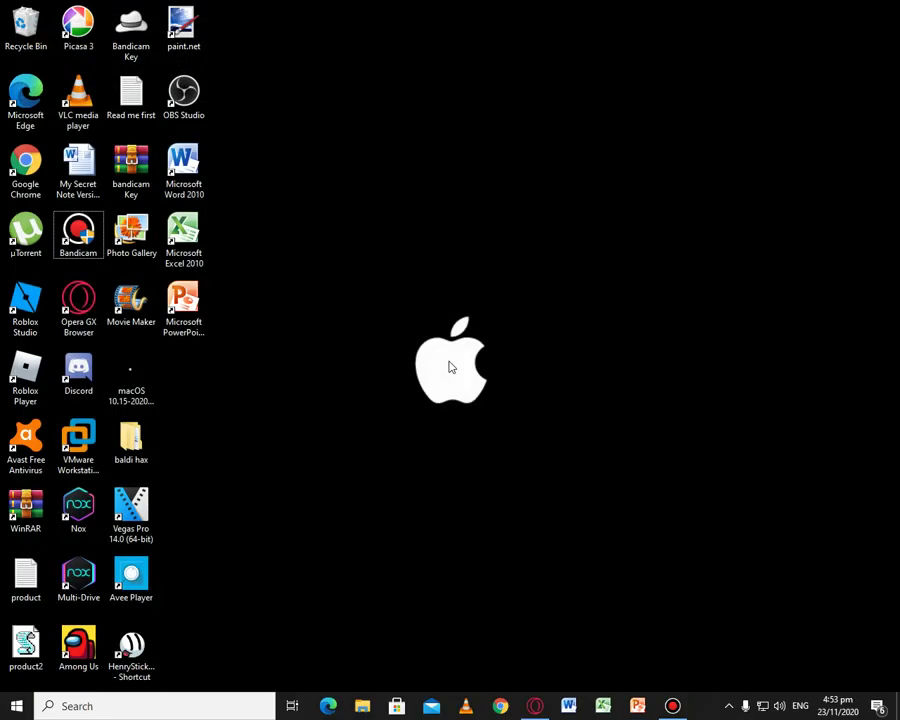
{"action": "left_click", "coordinate": [672, 706]}
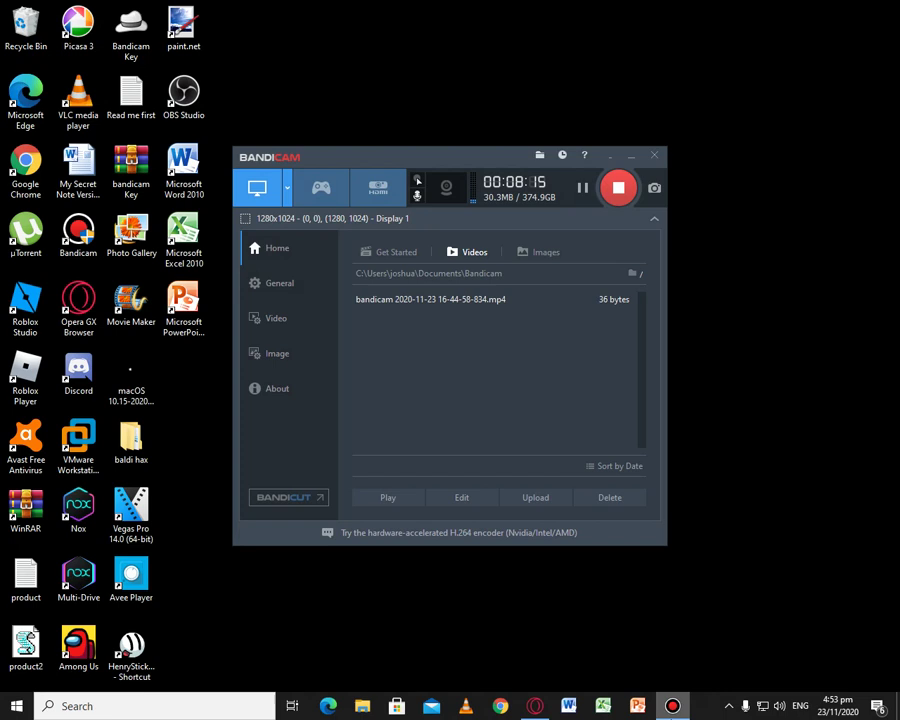